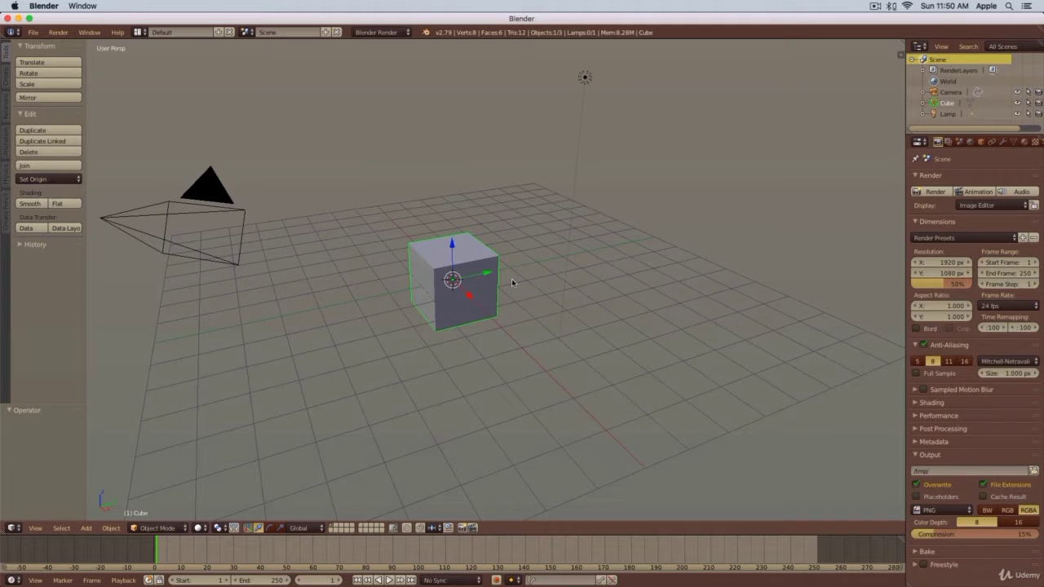
Set the 3D view to front orthographic, trying out the toggle between perspective and orthographic projection.
key(1)
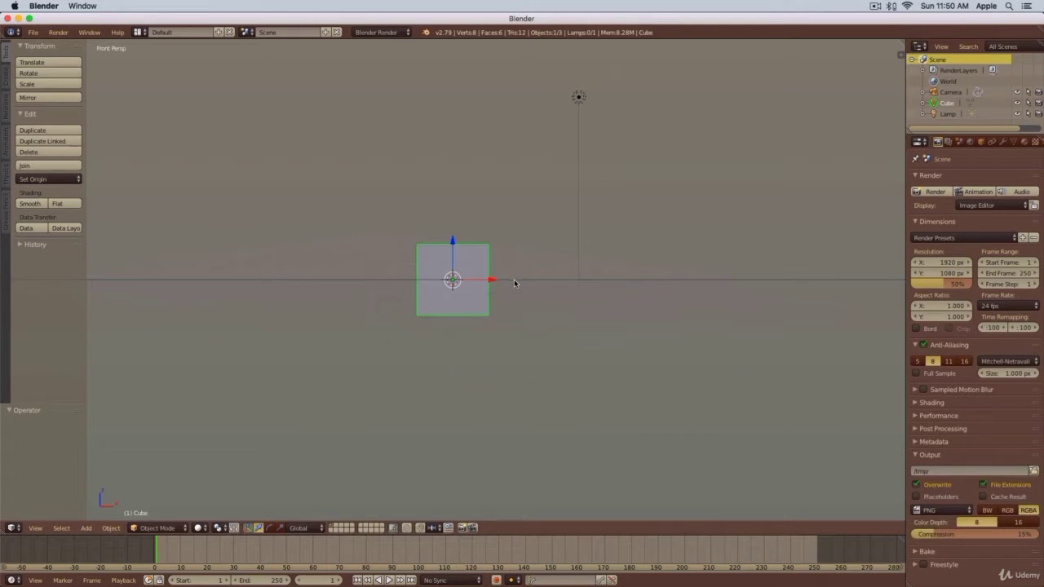
key(5)
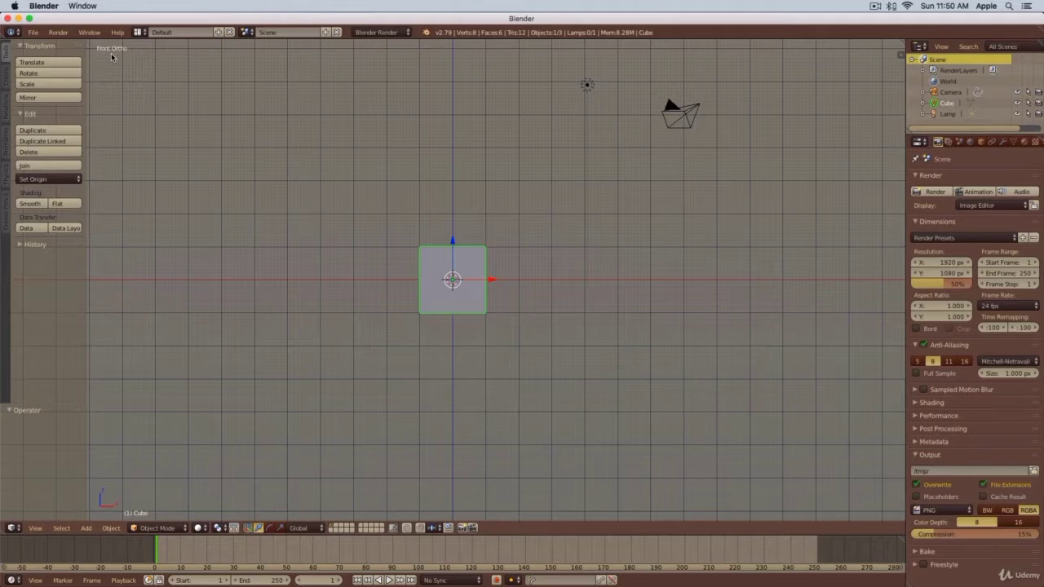
key(5)
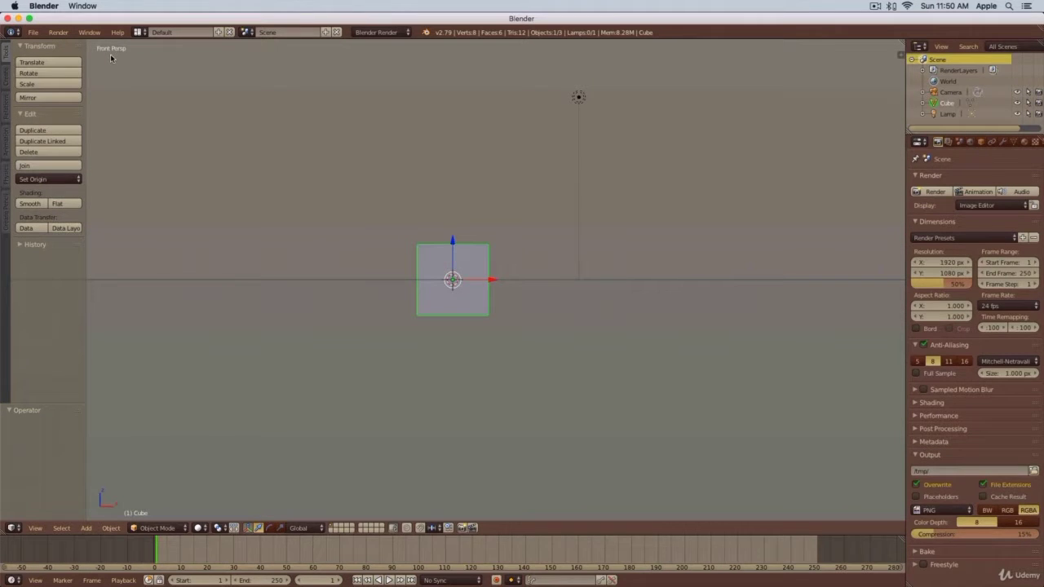
key(5)
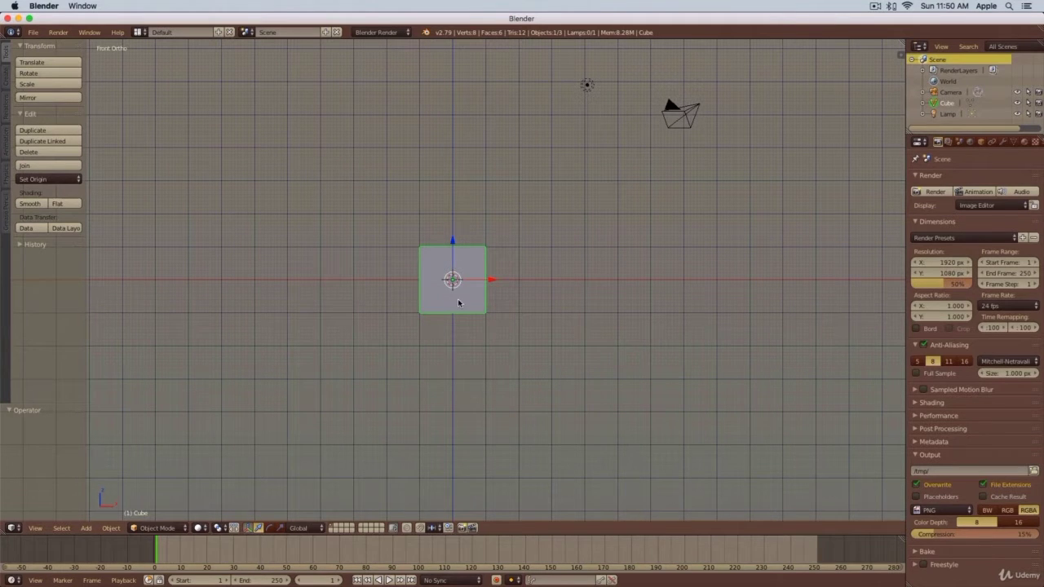
Scale the cube along the X axis only, by a factor of about 1.755.
scroll(465, 306, up, 4)
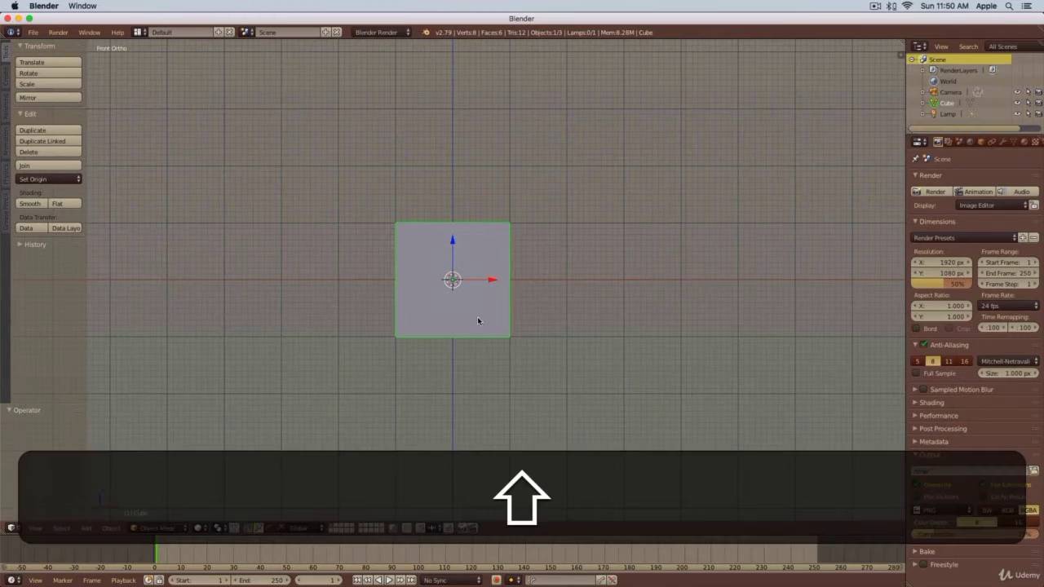
shift+middle_drag(478, 321, 478, 281)
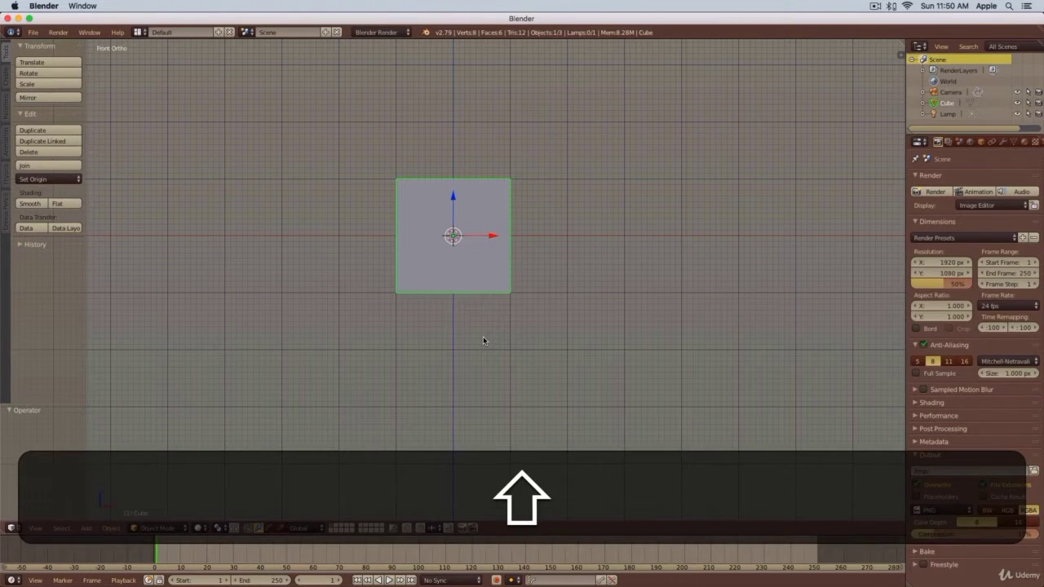
key(s)
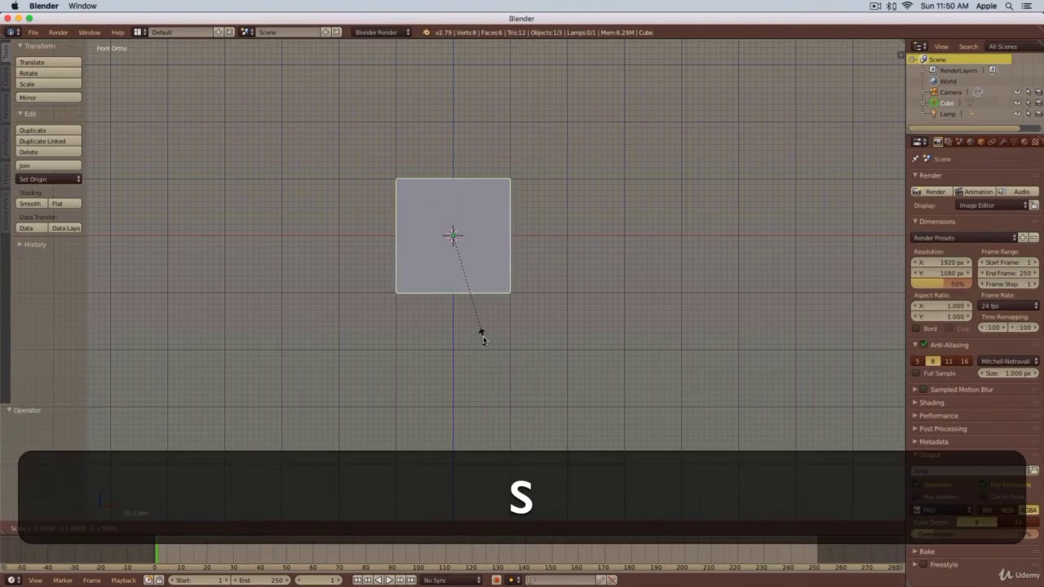
key(x)
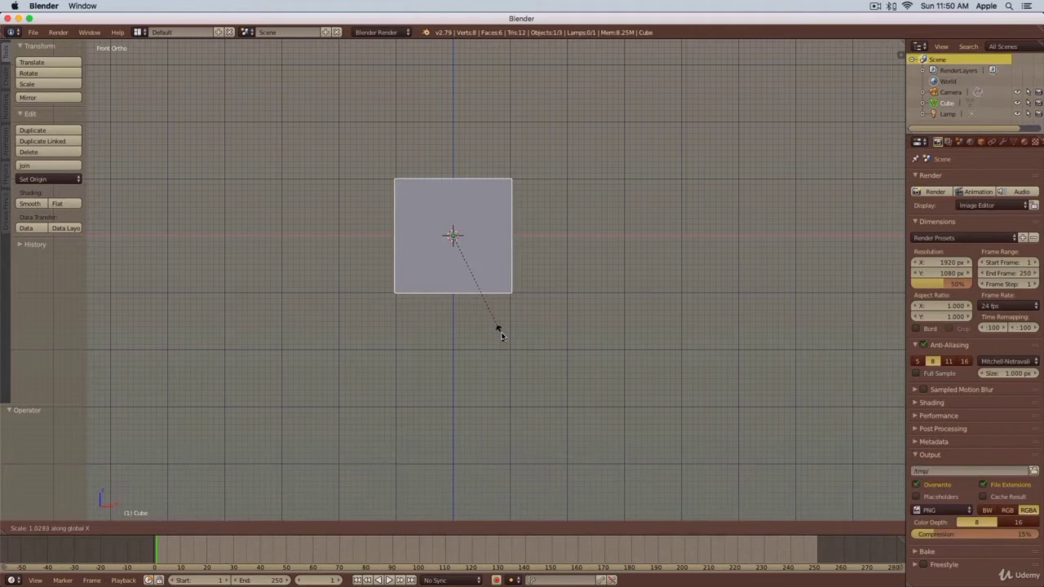
click(601, 348)
middle_drag(372, 333, 412, 351)
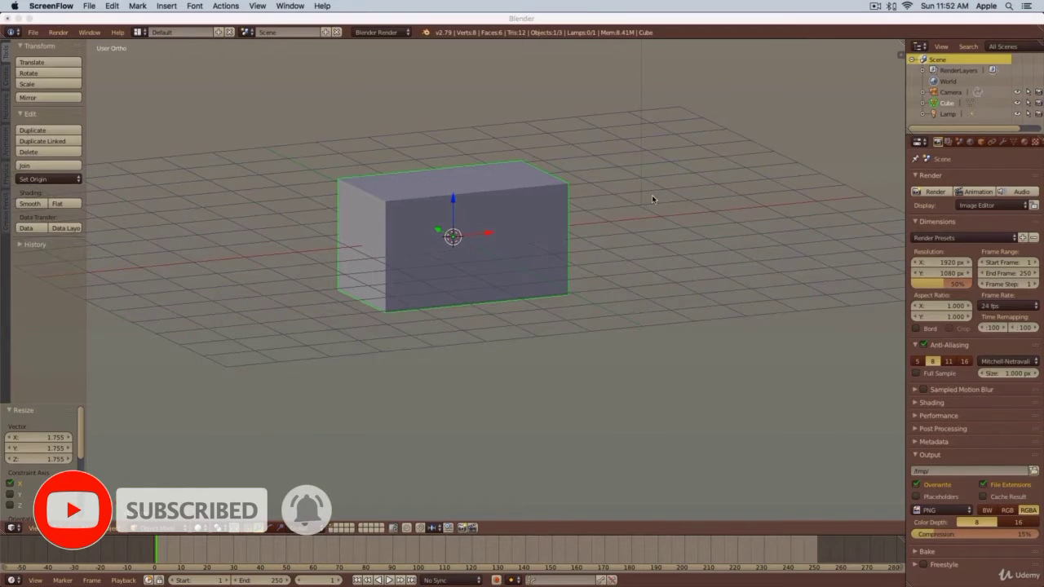
Enter Edit Mode on the stretched cube and set the mesh selection mode to Face.
click(606, 190)
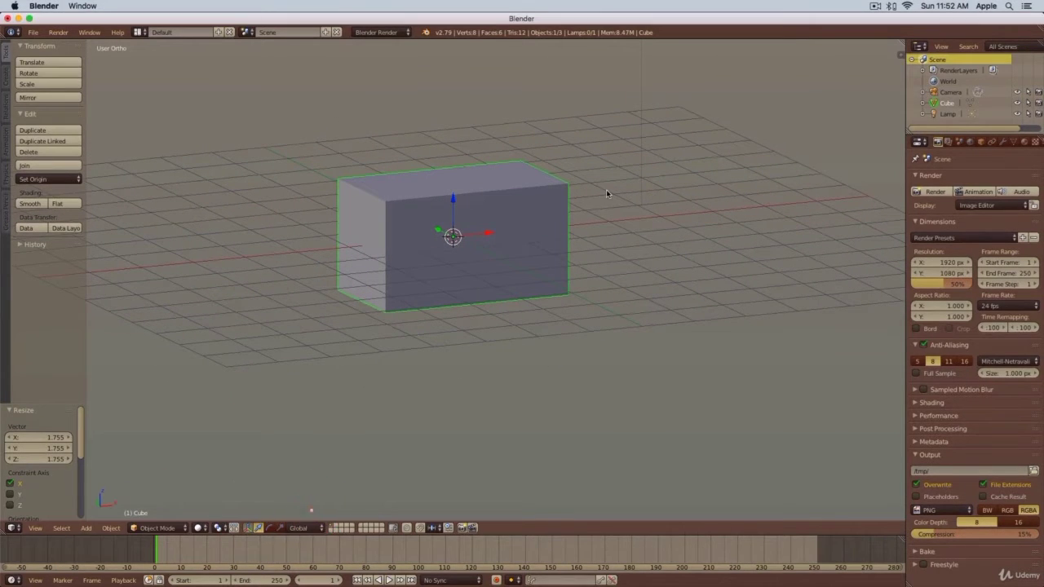
key(Tab)
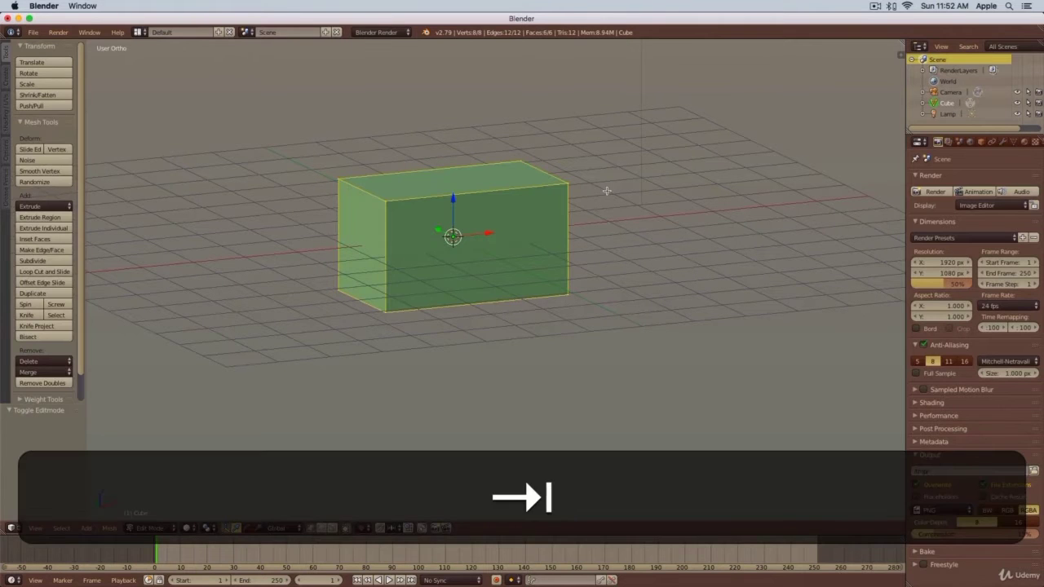
middle_drag(597, 260, 588, 233)
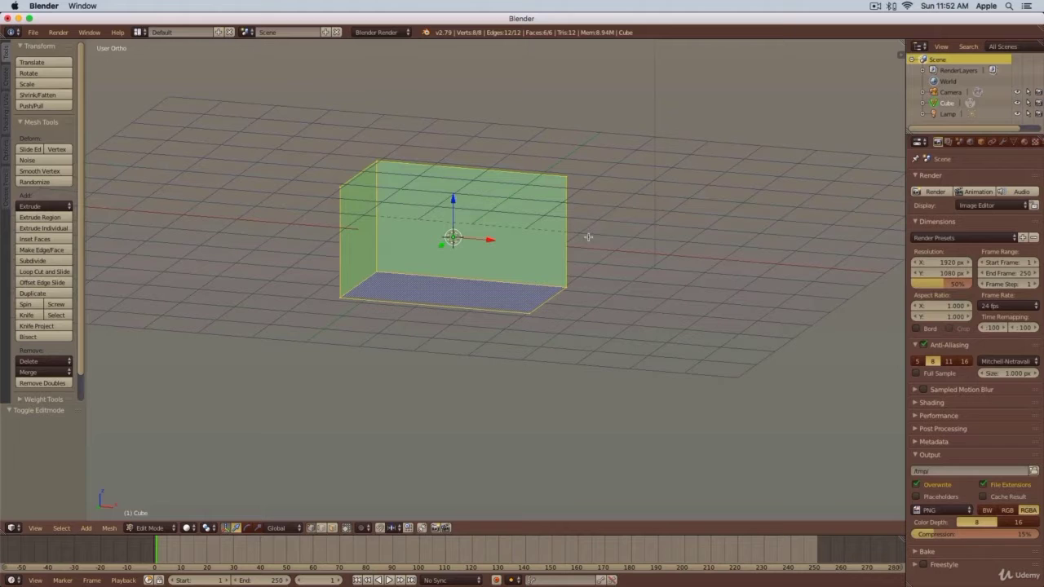
key(ctrl+Tab)
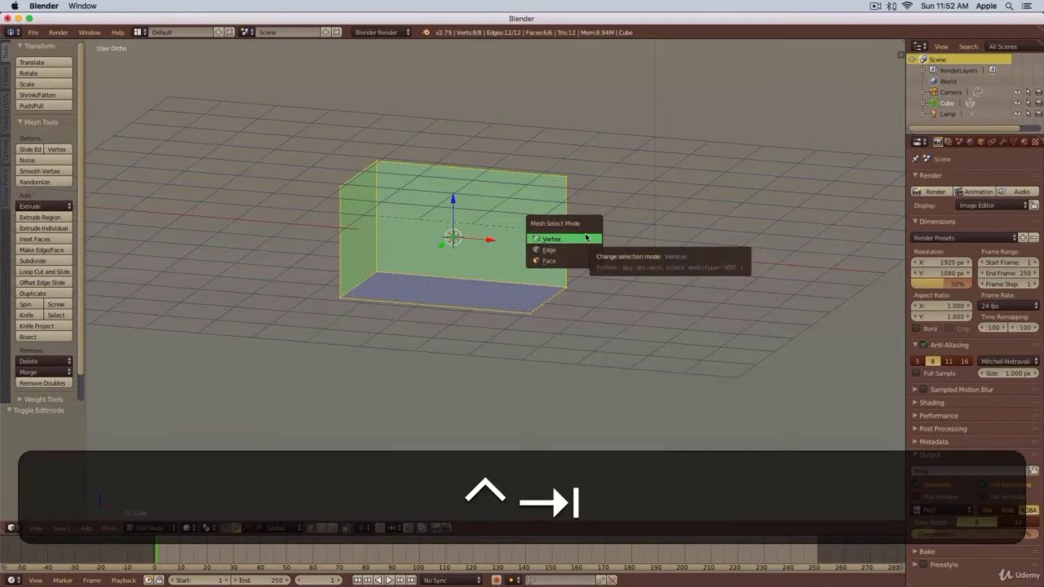
click(559, 261)
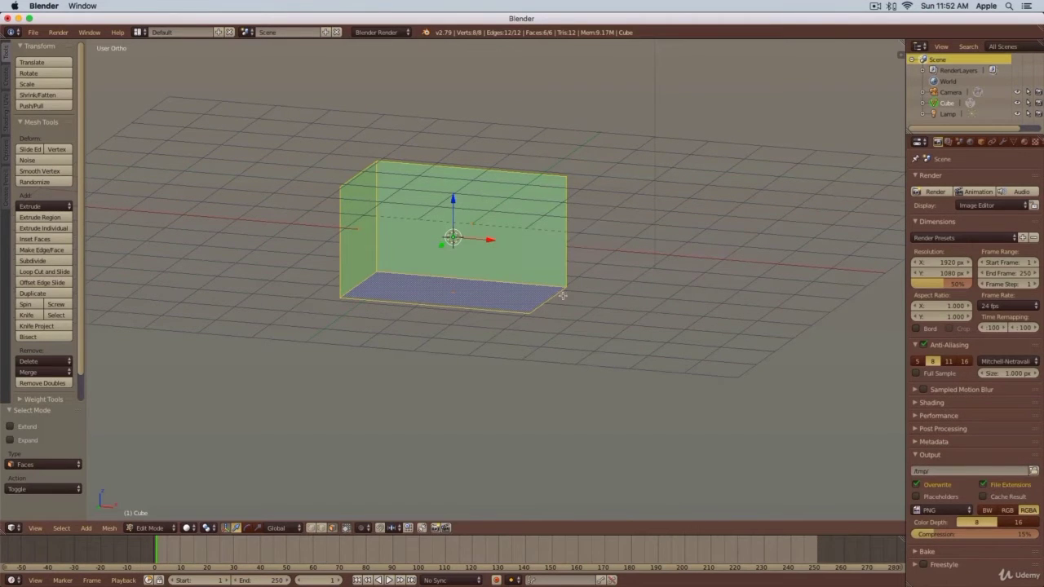
Try out face selection by picking the box's front, top and short side faces one at a time.
middle_drag(563, 295, 562, 334)
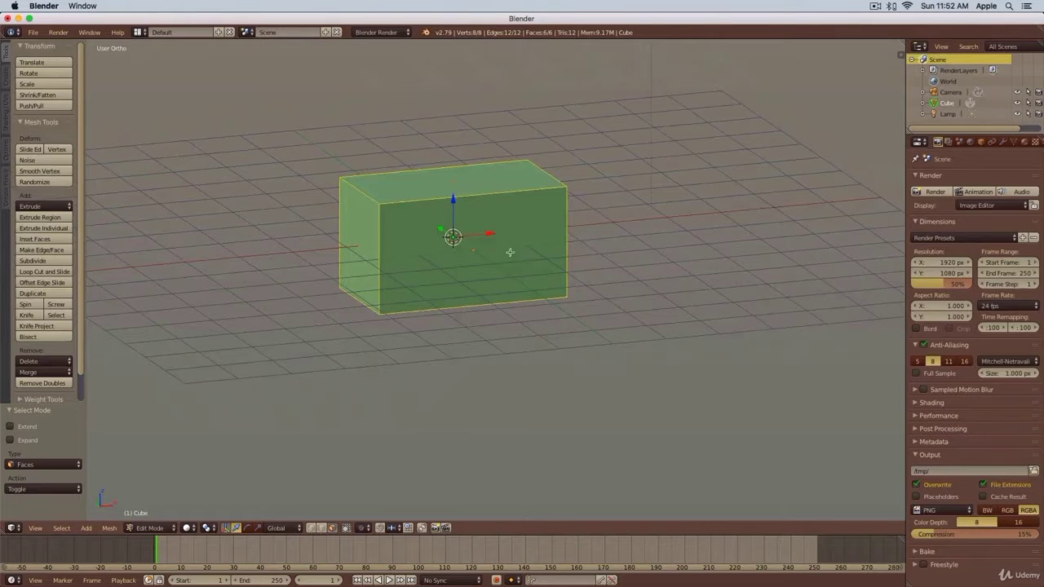
right_click(477, 261)
right_click(453, 183)
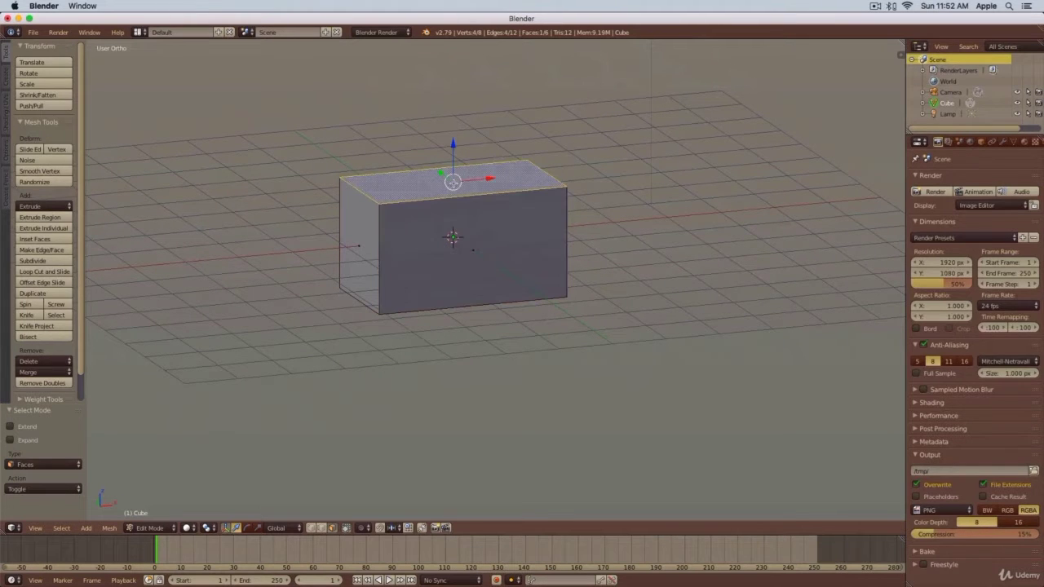
right_click(357, 246)
right_click(451, 265)
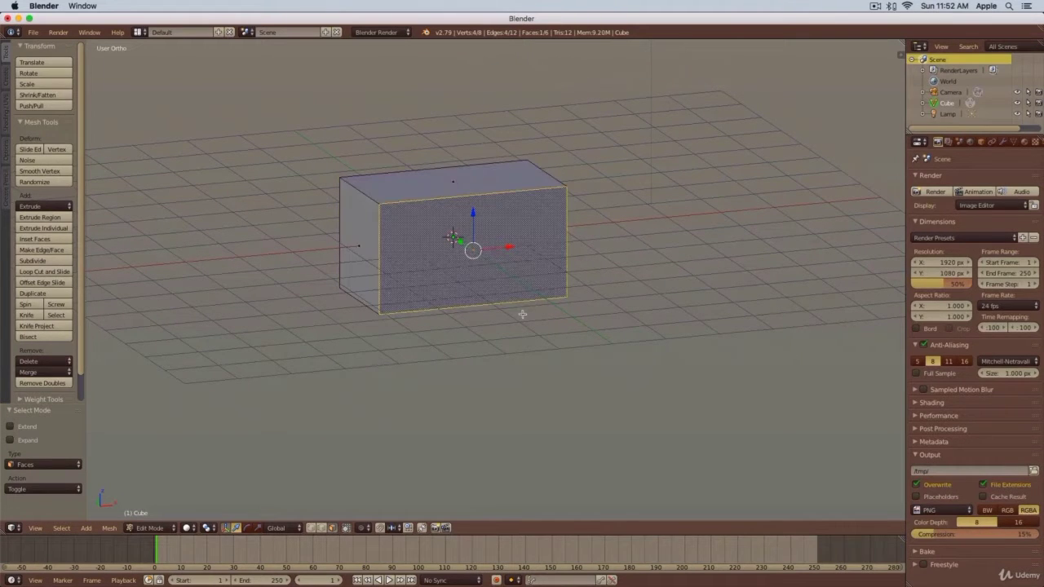
Bevel the box's bottom face by about 0.183 with 3 segments, and deselect the whole mesh.
mouse_move(522, 310)
middle_down()
mouse_move(517, 296)
mouse_move(529, 291)
mouse_move(521, 298)
middle_up()
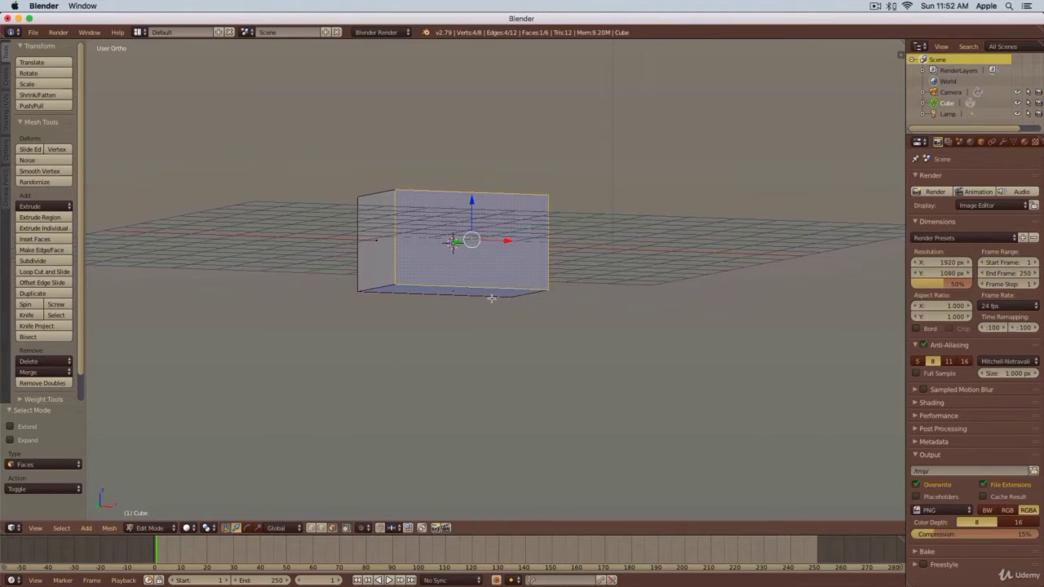
right_click(492, 294)
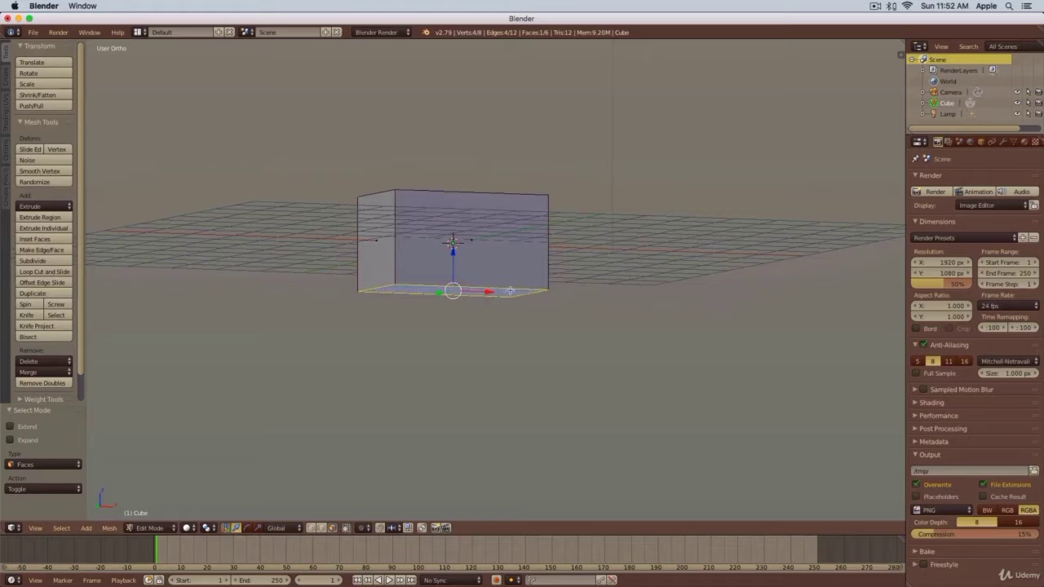
scroll(510, 291, up, 1)
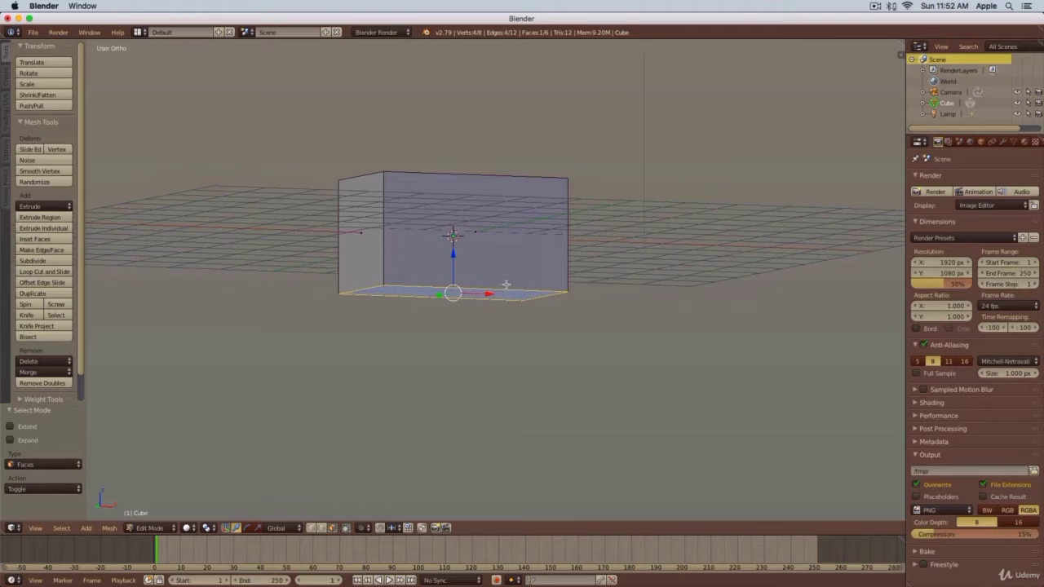
key(ctrl+b)
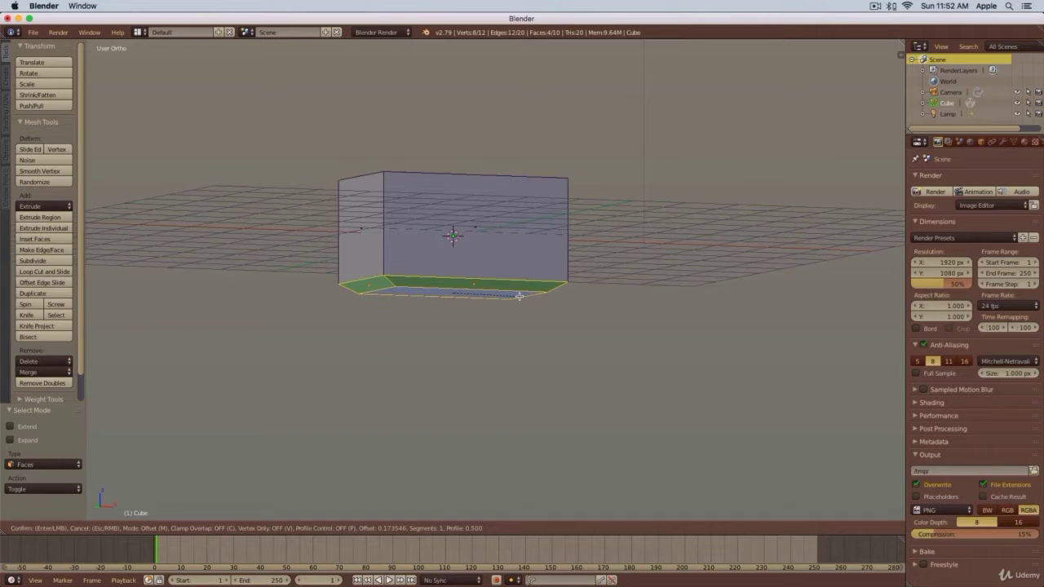
scroll(519, 295, up, 1)
scroll(518, 295, up, 1)
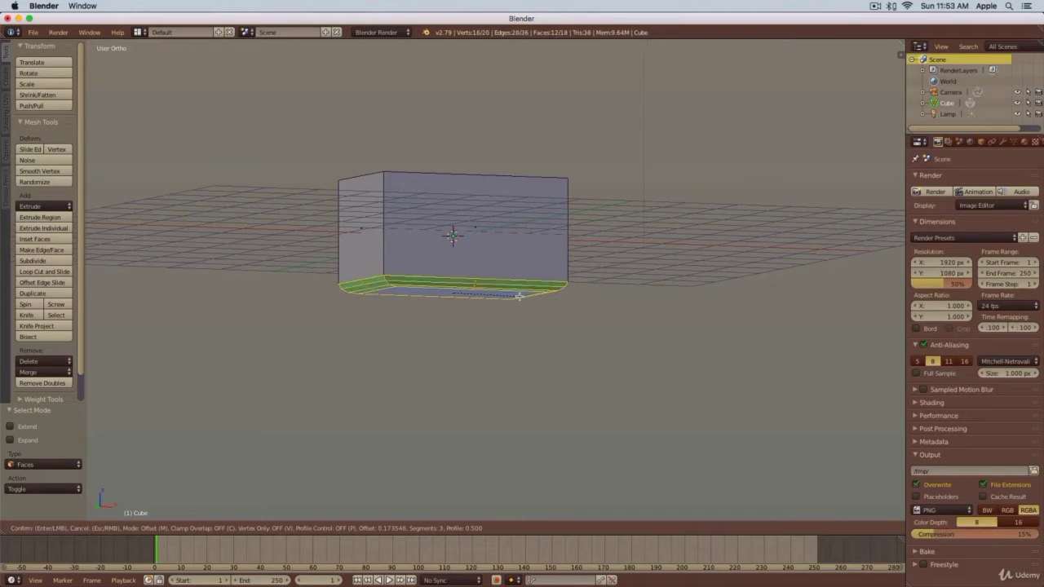
click(519, 296)
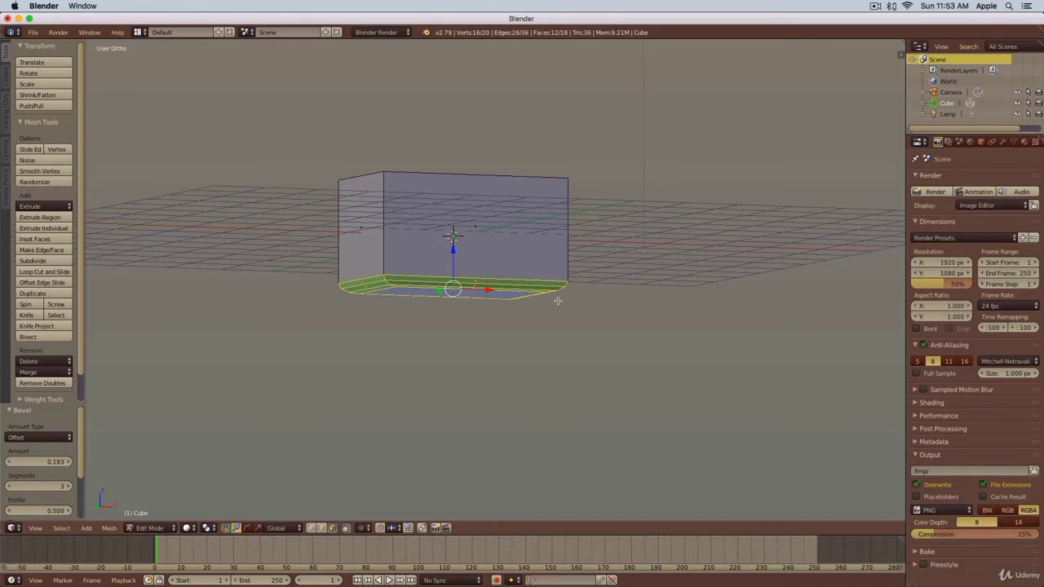
middle_drag(557, 301, 596, 285)
key(a)
Set the render engine to Cycles Render and briefly preview the box in rendered shading.
click(368, 33)
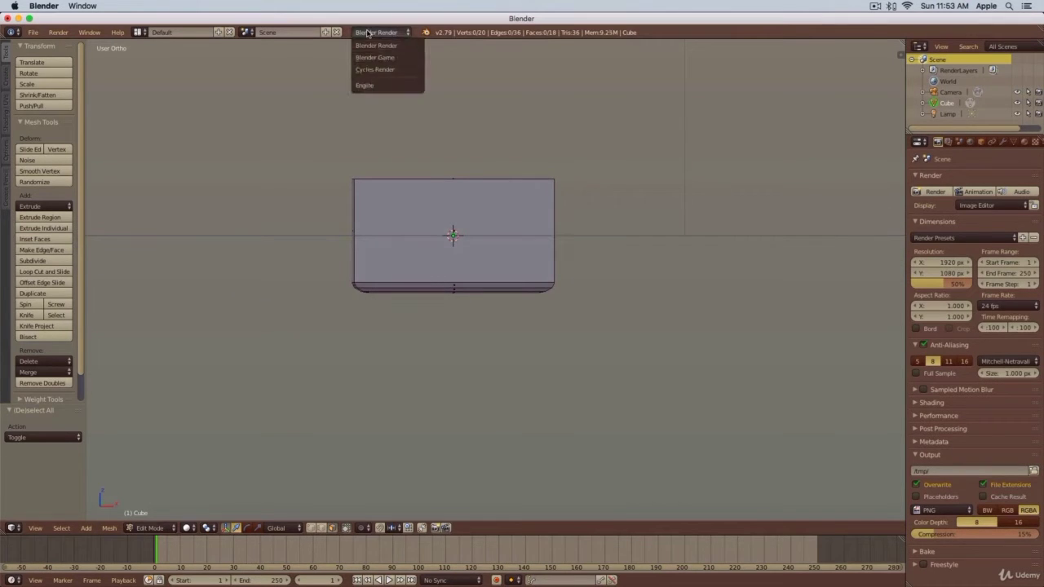
click(380, 70)
mouse_move(359, 343)
middle_down()
mouse_move(389, 337)
mouse_move(394, 364)
mouse_move(401, 354)
mouse_move(376, 349)
middle_up()
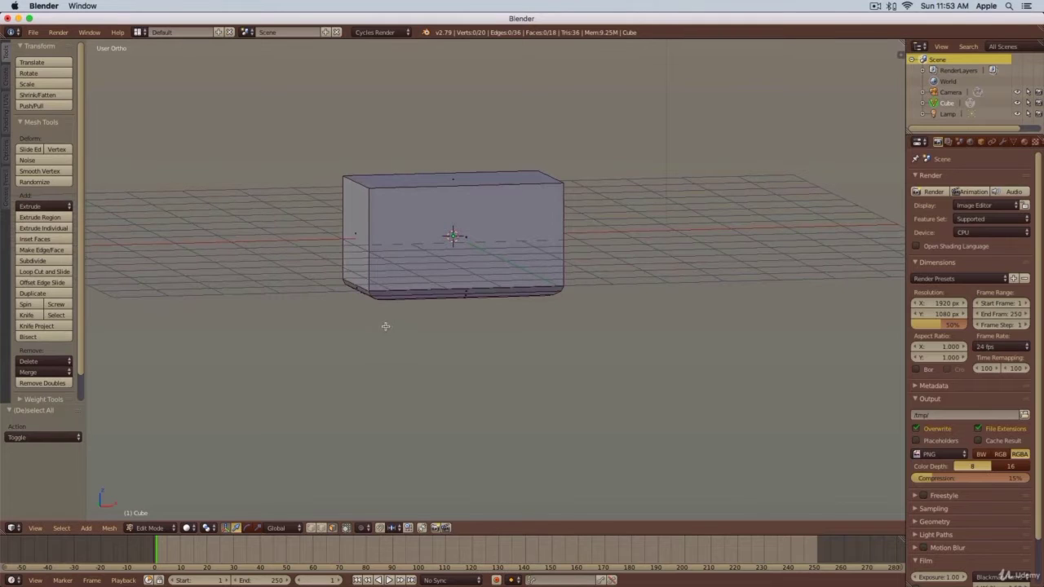
key(shift+z)
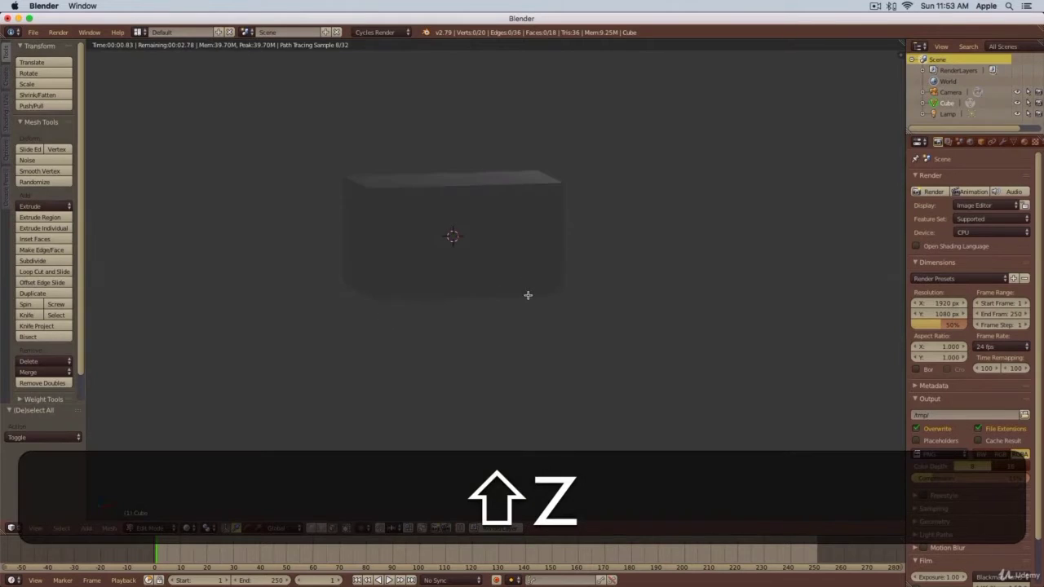
mouse_move(494, 295)
middle_down()
mouse_move(424, 296)
mouse_move(526, 289)
mouse_move(549, 271)
mouse_move(503, 301)
mouse_move(456, 303)
mouse_move(486, 302)
middle_up()
key(shift+z)
Return to Object Mode and change the scene's lamp type to Sun.
scroll(582, 256, down, 4)
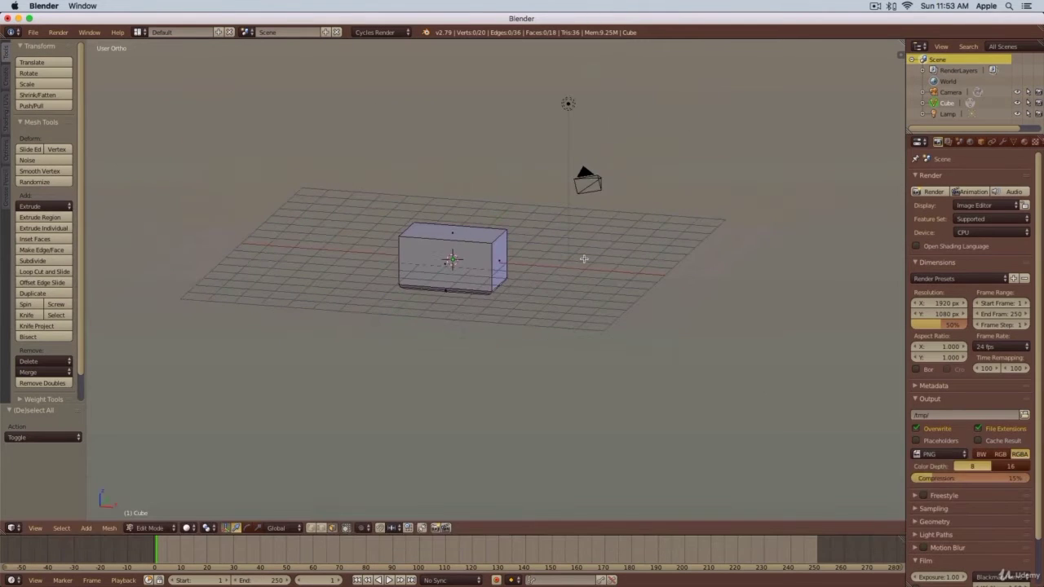
key(Tab)
scroll(498, 271, down, 1)
scroll(499, 266, up, 2)
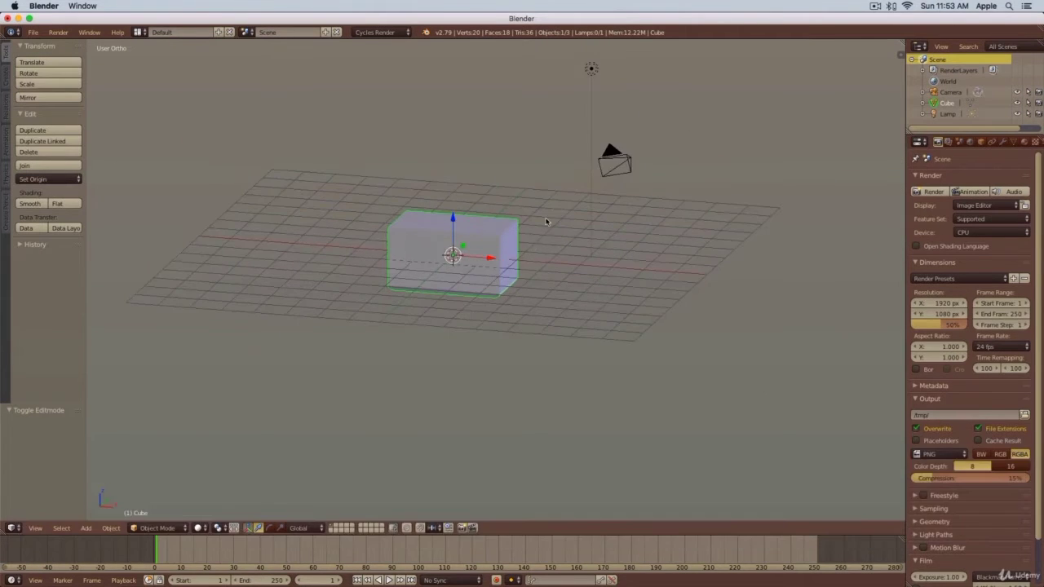
right_click(591, 69)
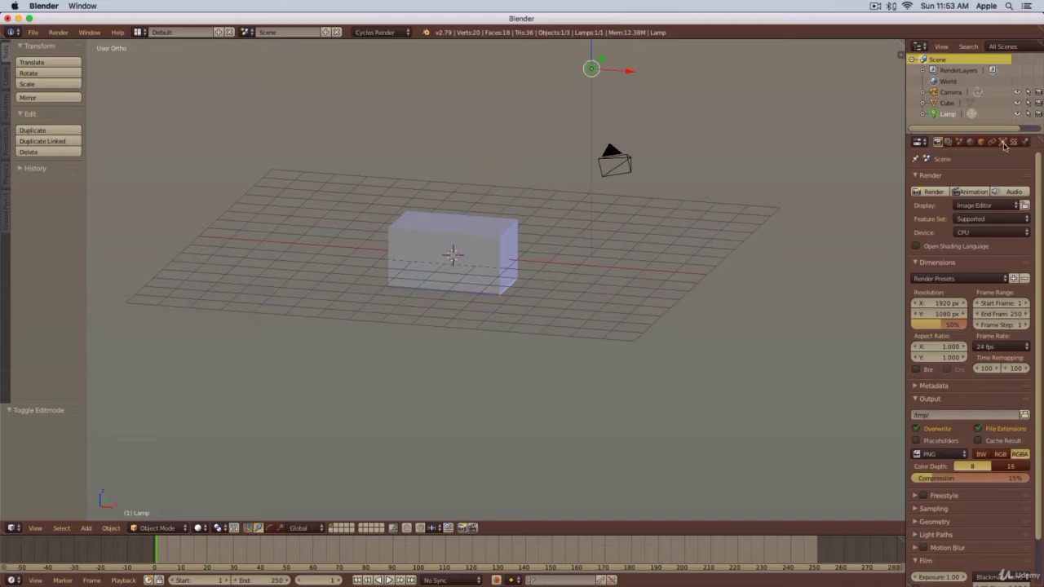
click(1003, 143)
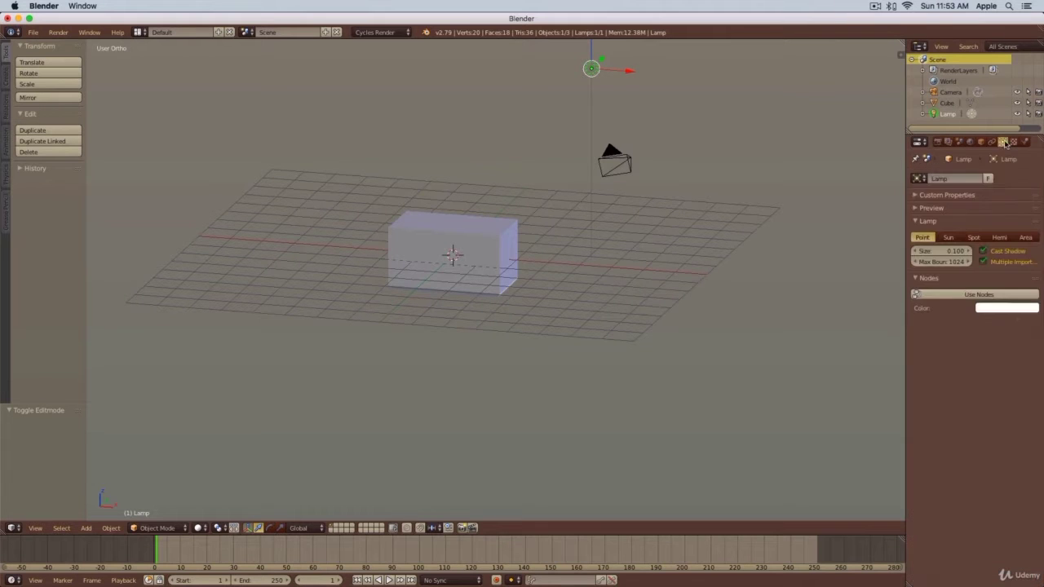
click(949, 238)
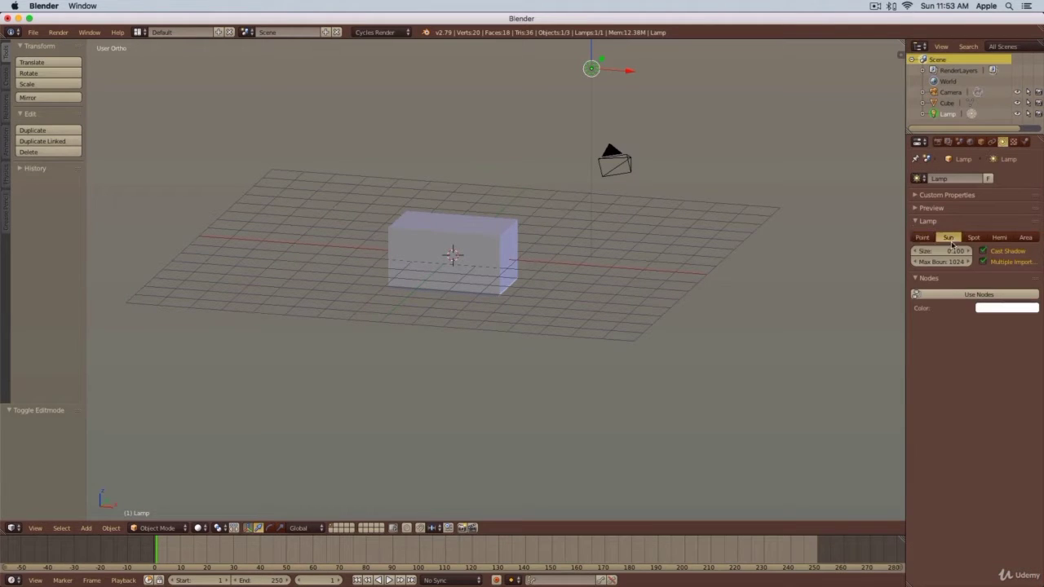
Enable nodes for the sun lamp and set its emission strength to 2.
click(988, 295)
click(1001, 328)
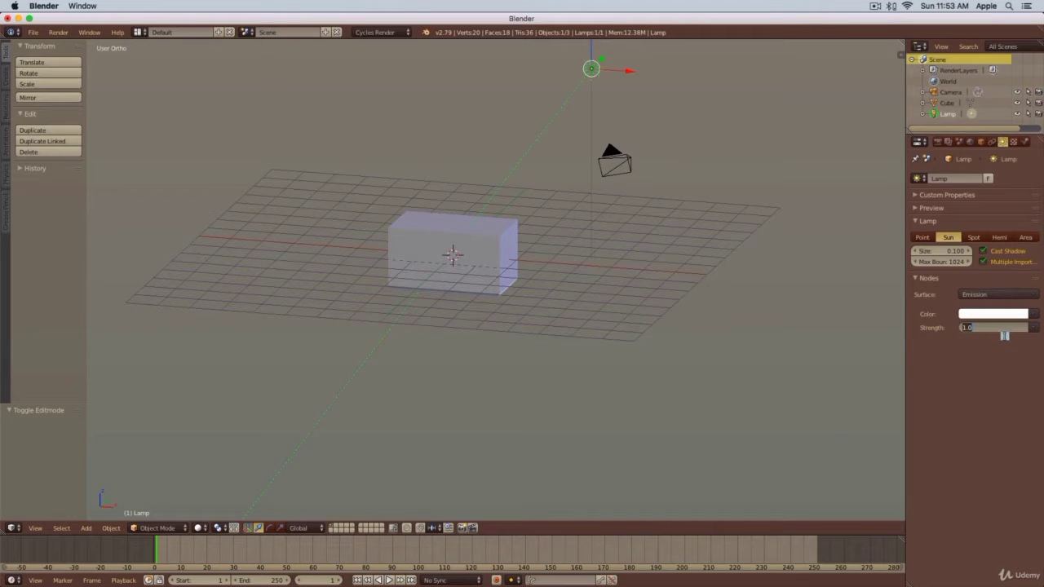
text(2)
key(Tab)
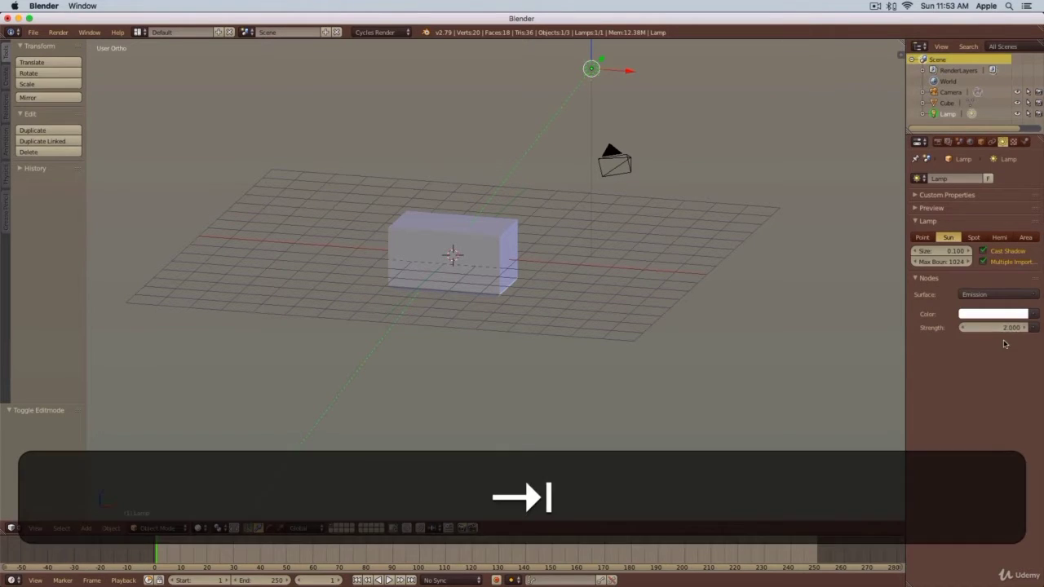
Enable Ambient Occlusion for the scene's world.
click(970, 143)
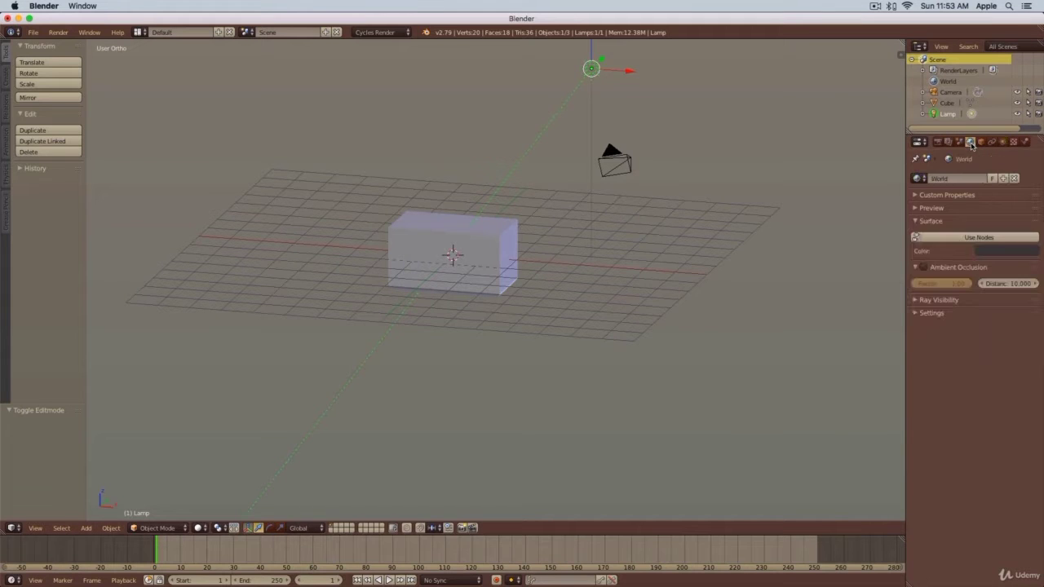
click(924, 268)
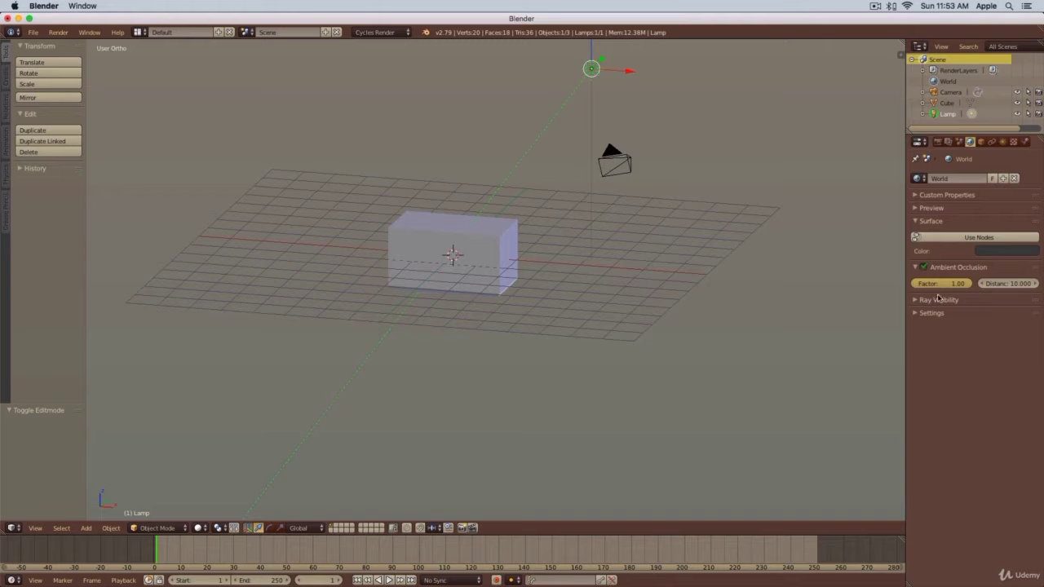
Set the world's Ambient Occlusion factor to about 0.36 and briefly preview the box in rendered shading.
drag(966, 283, 937, 283)
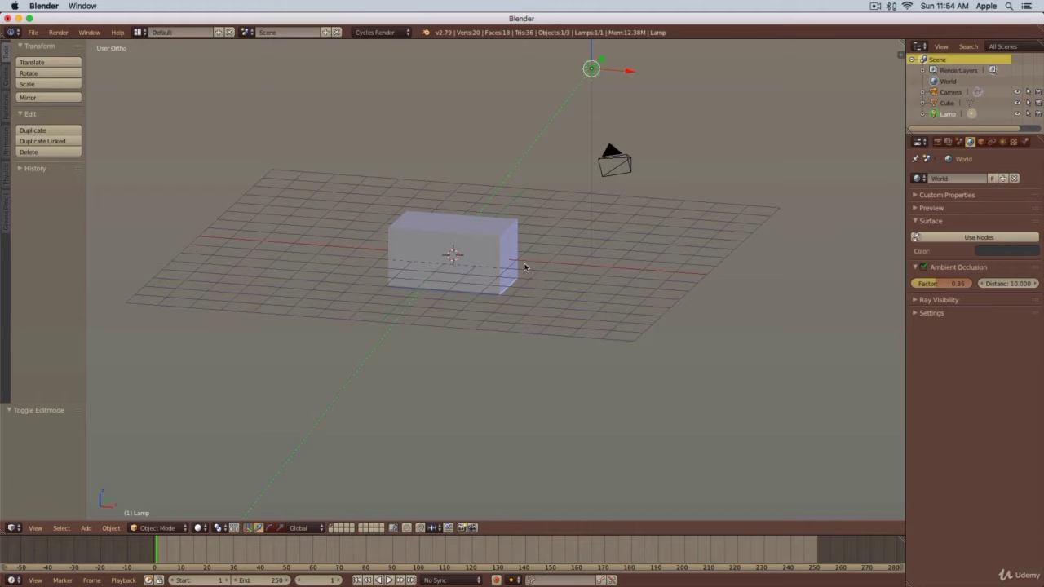
key(shift+z)
middle_drag(531, 236, 505, 255)
scroll(505, 254, up, 2)
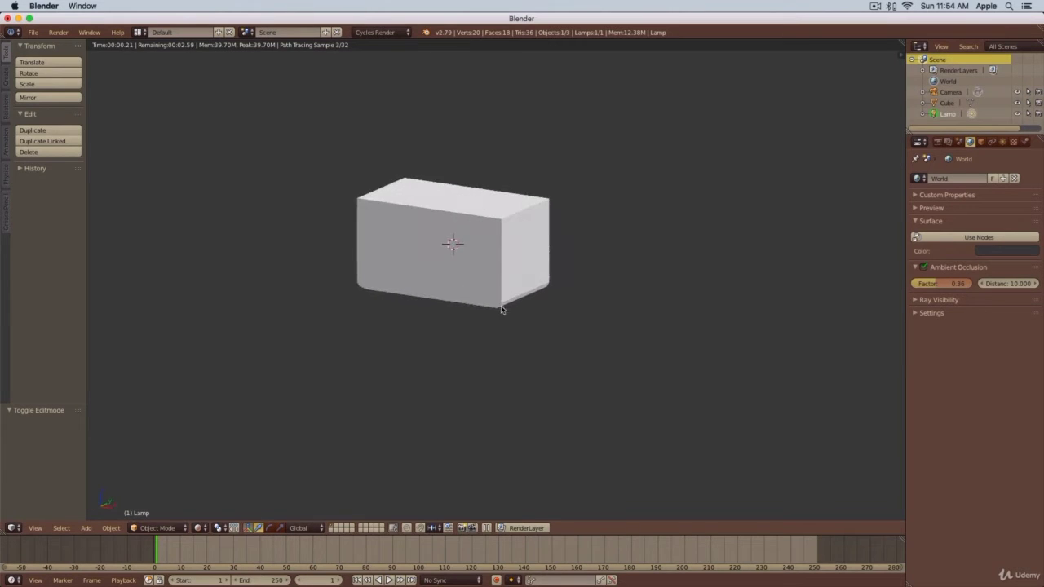
mouse_move(502, 306)
middle_down()
mouse_move(502, 270)
mouse_move(517, 271)
mouse_move(498, 300)
mouse_move(515, 299)
mouse_move(487, 298)
mouse_move(513, 295)
middle_up()
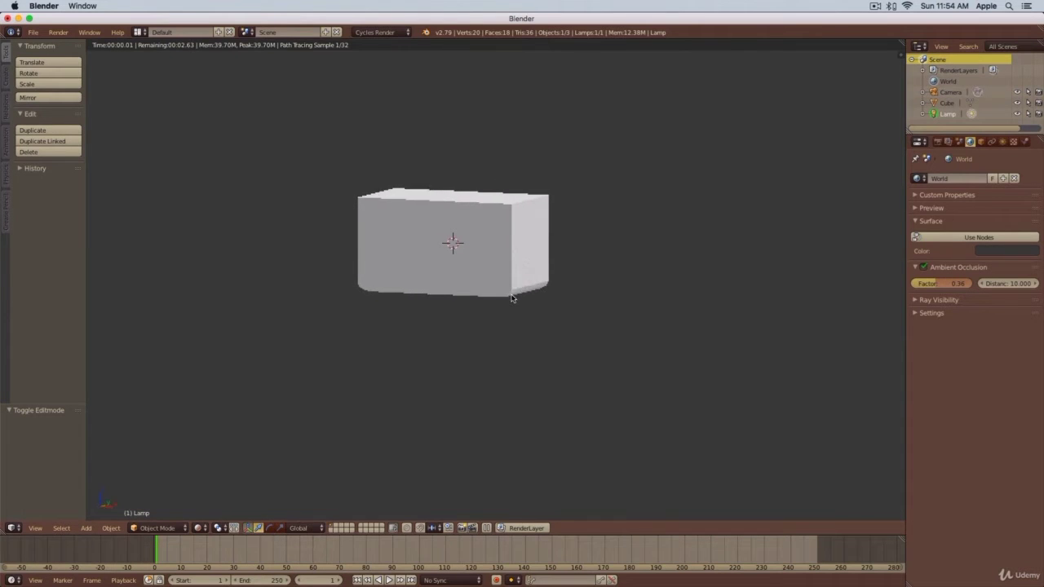
key(shift+z)
Select the box, enable nodes for its material and set the surface to Mix Shader.
right_click(525, 224)
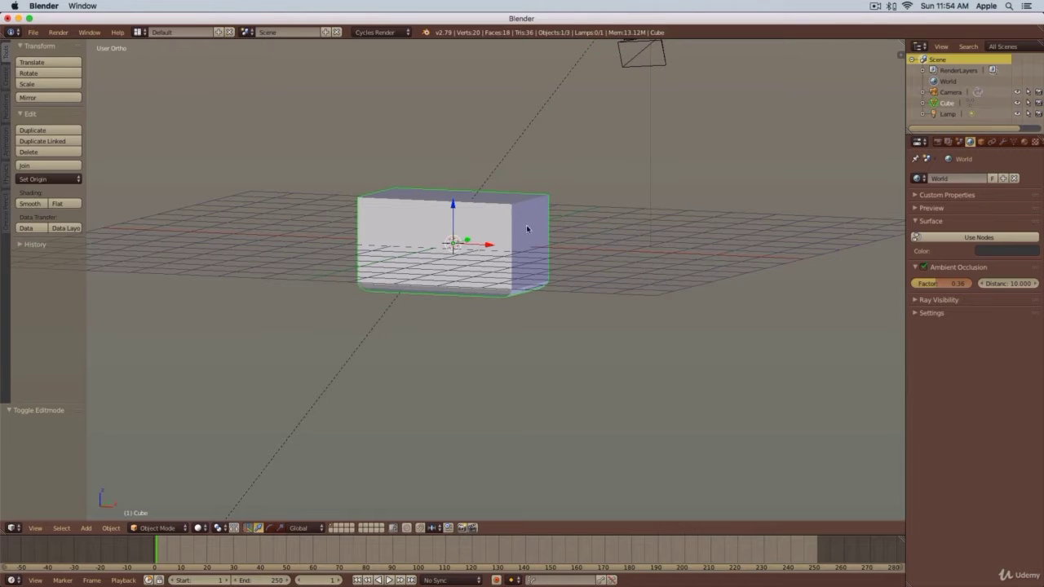
scroll(545, 223, up, 1)
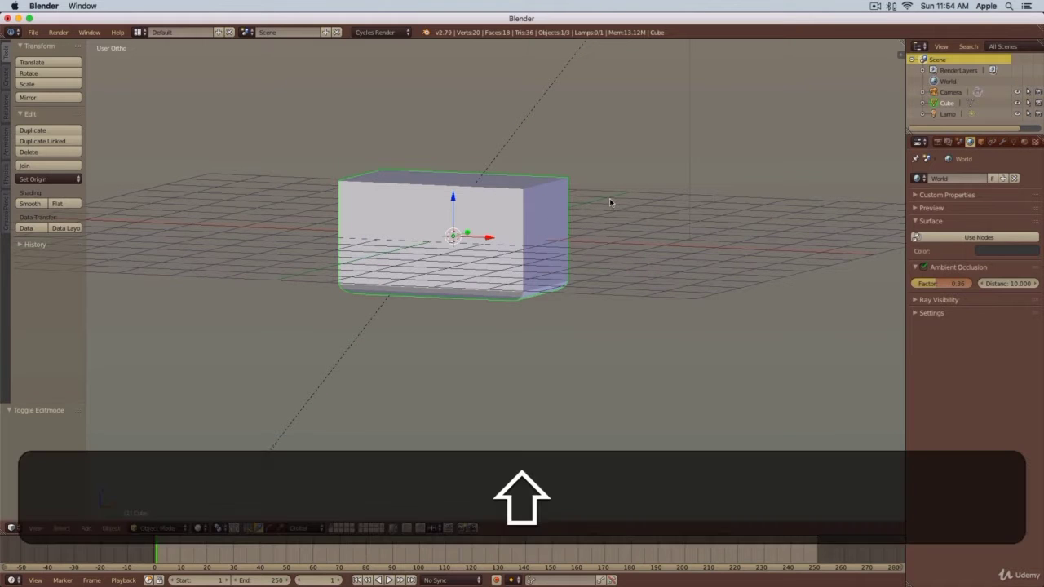
shift+middle_drag(609, 198, 601, 233)
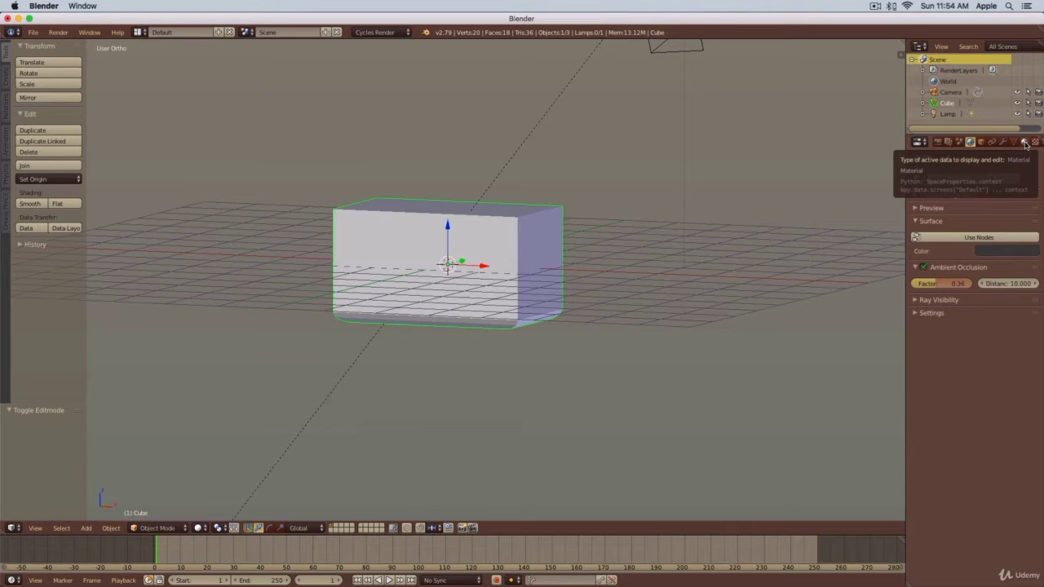
click(1025, 143)
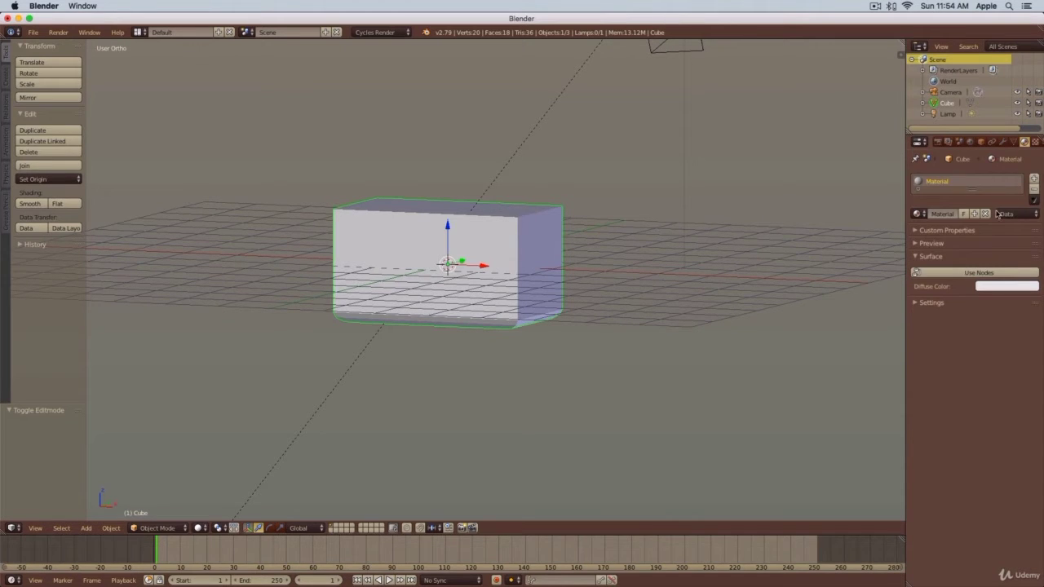
click(979, 273)
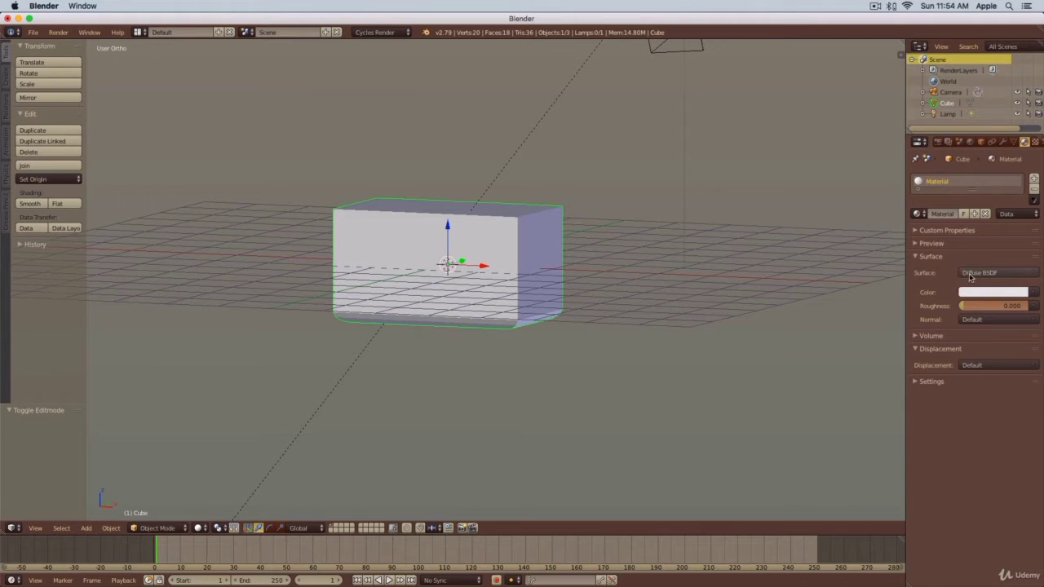
click(970, 276)
click(928, 417)
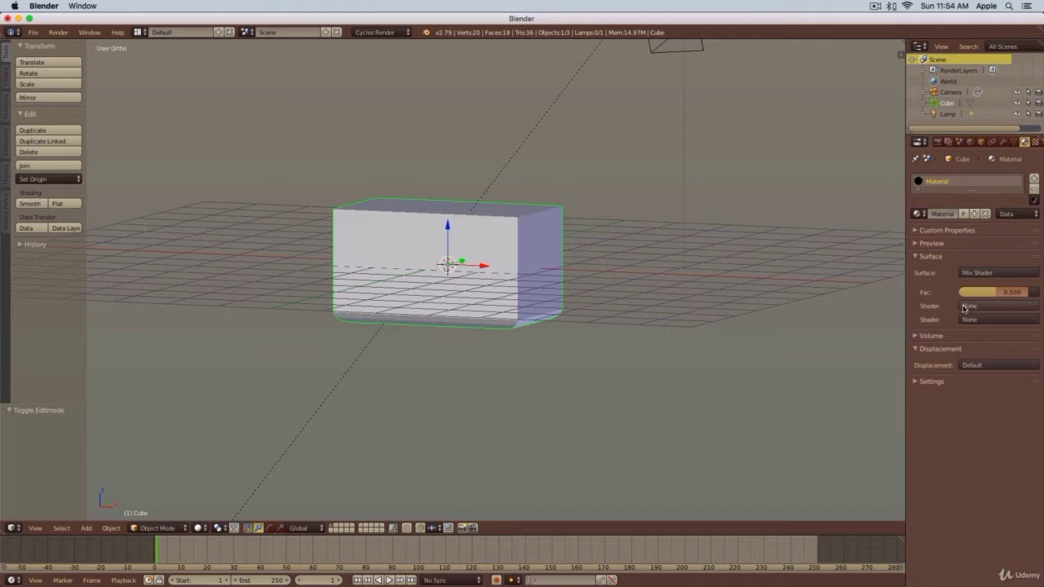
Set the mix's first shader to Diffuse BSDF and give it a dark orange-brown color.
click(970, 308)
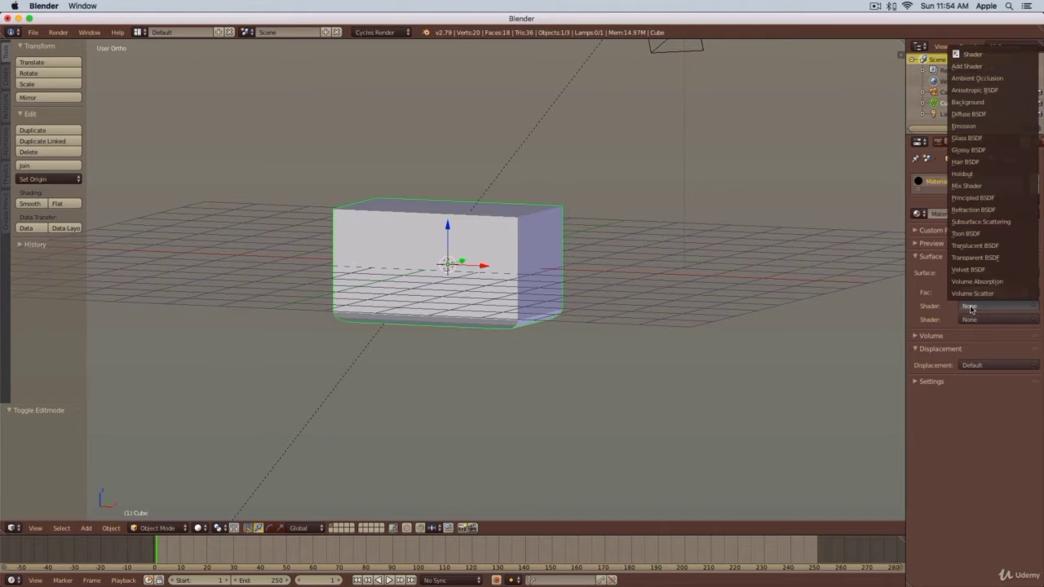
click(970, 115)
click(970, 321)
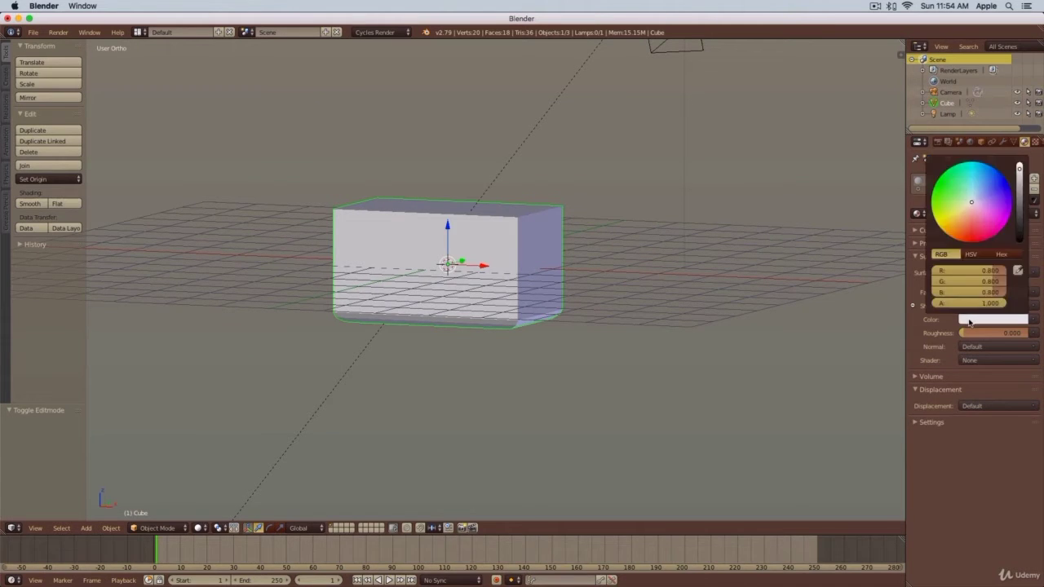
drag(966, 234, 958, 229)
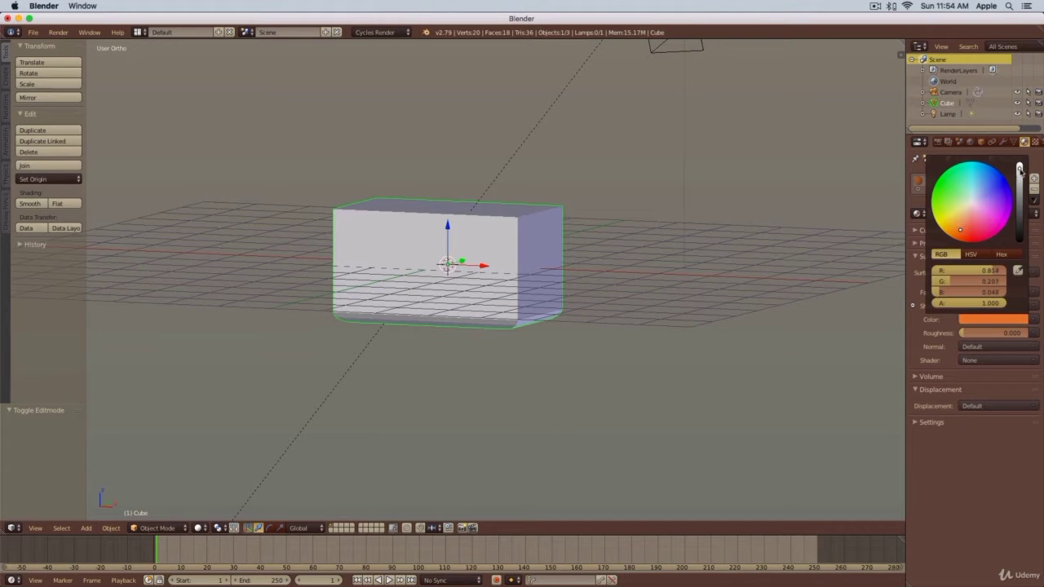
drag(1019, 169, 1020, 202)
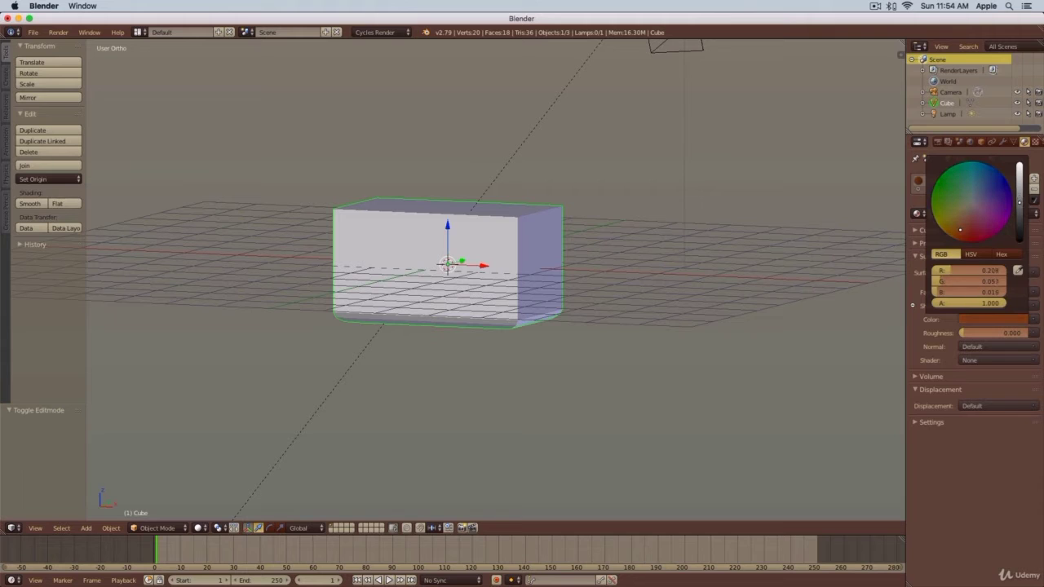
Set the mix's second shader to Glossy BSDF and give it a bright red color.
click(969, 360)
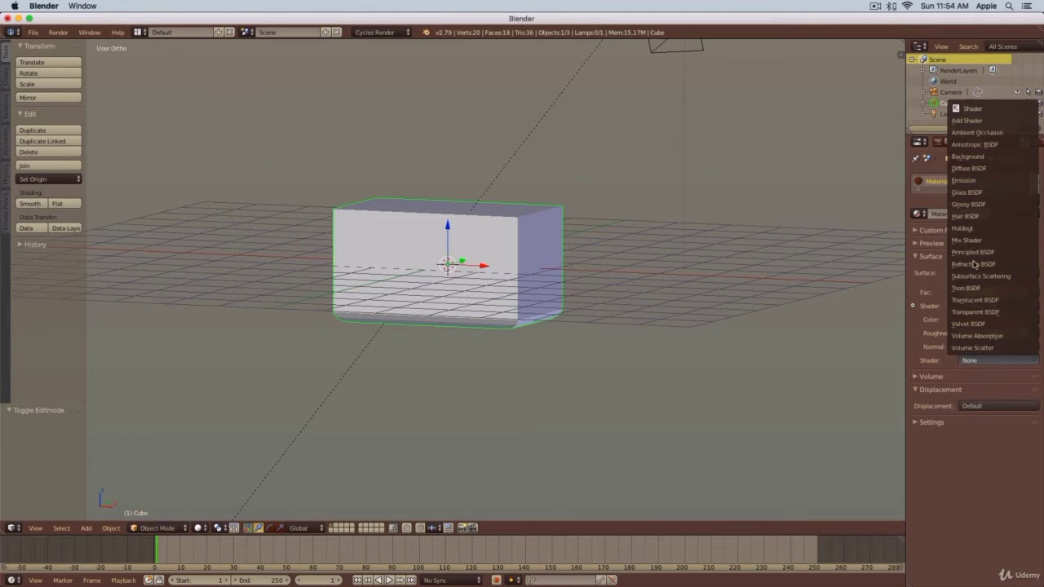
click(967, 206)
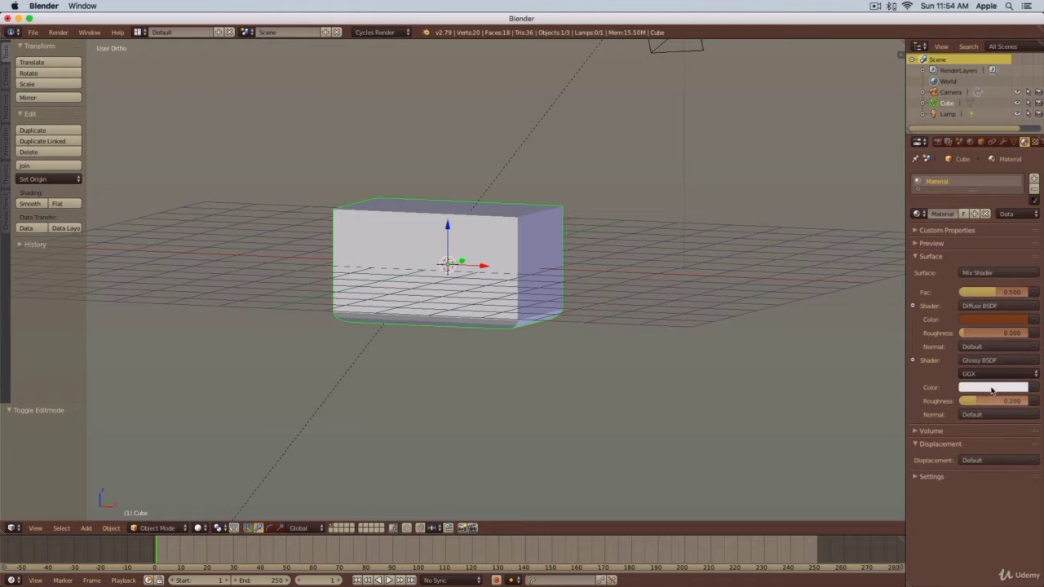
click(985, 390)
drag(965, 299, 972, 301)
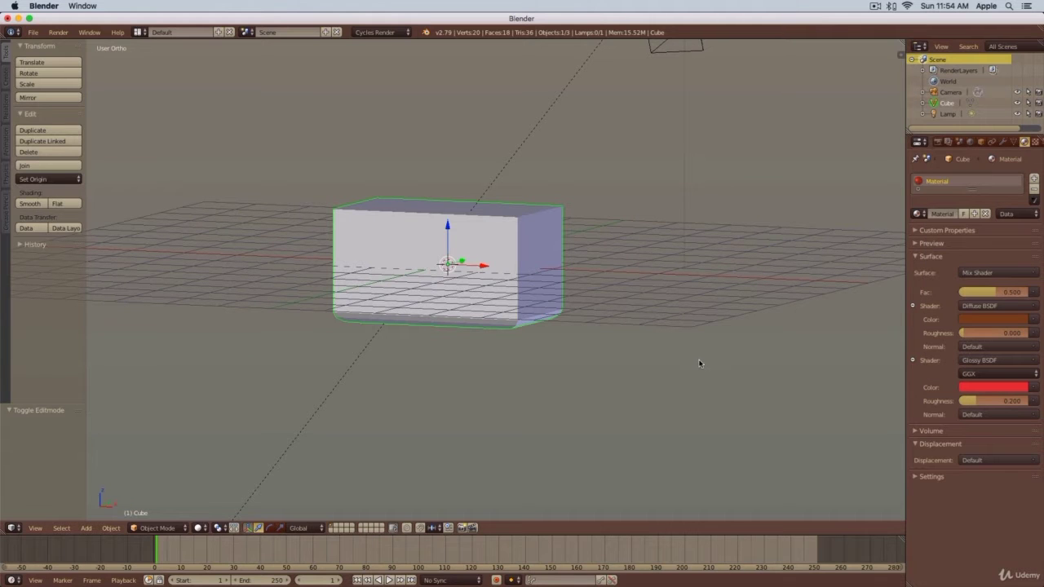
Preview the box's new material in rendered shading from several angles, then return to solid shading.
key(shift+z)
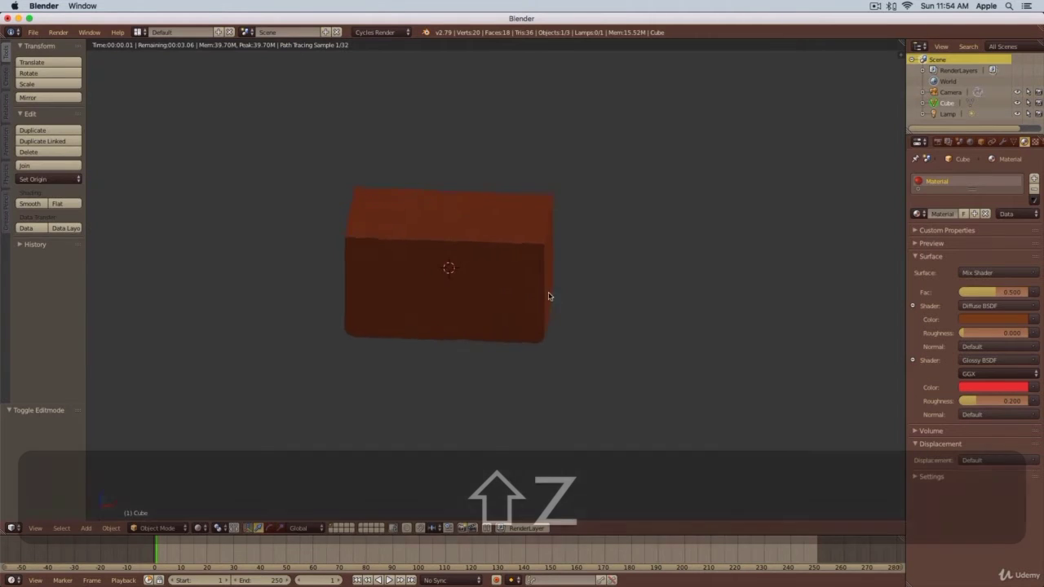
middle_drag(505, 249, 590, 261)
key(1)
scroll(540, 263, up, 2)
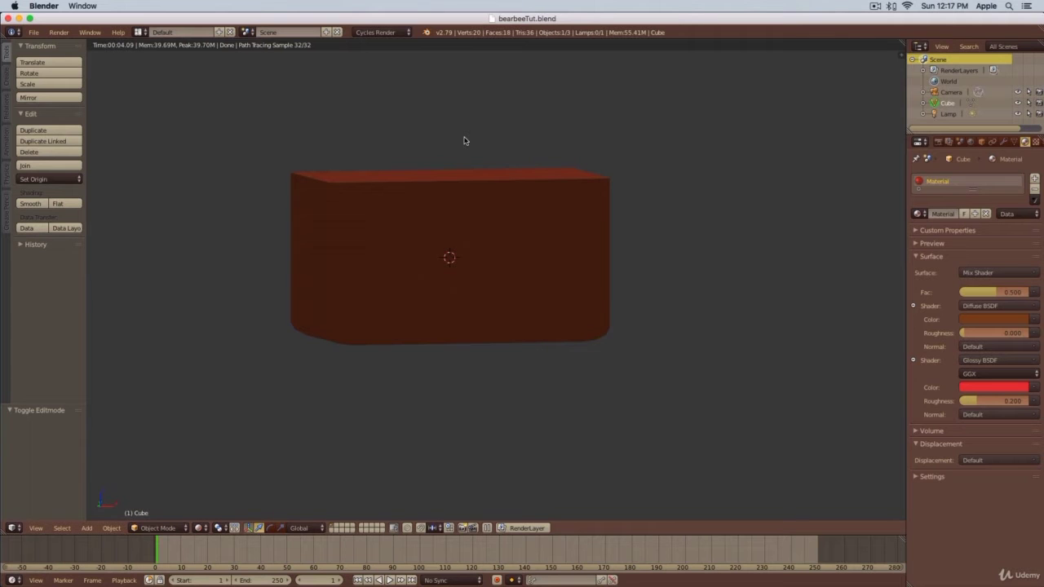
key(shift+z)
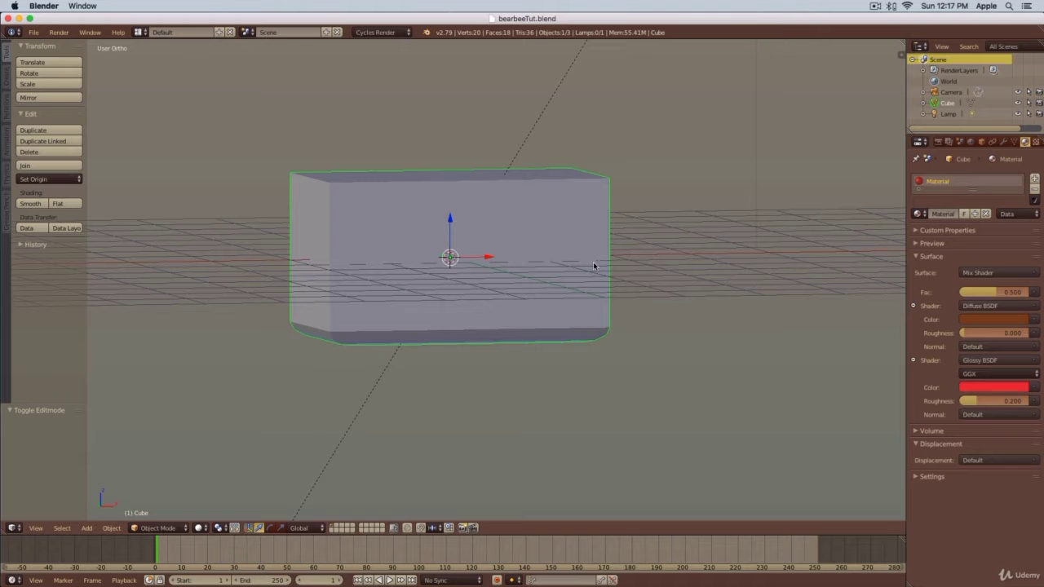
In front view, add a UV sphere and move it about 3.33 units along X, clear of the box.
key(1)
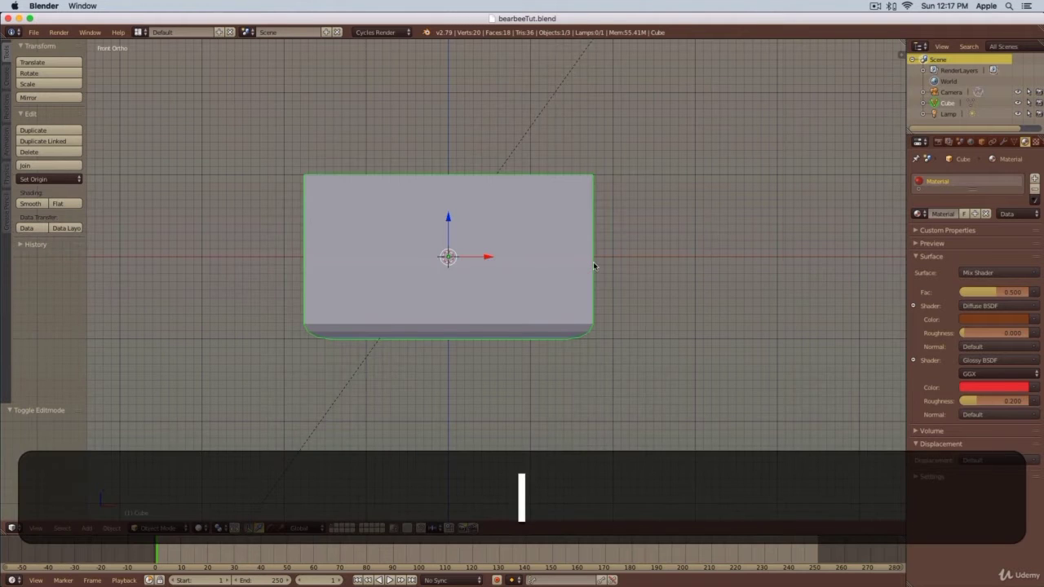
key(shift+a)
mouse_move(594, 265)
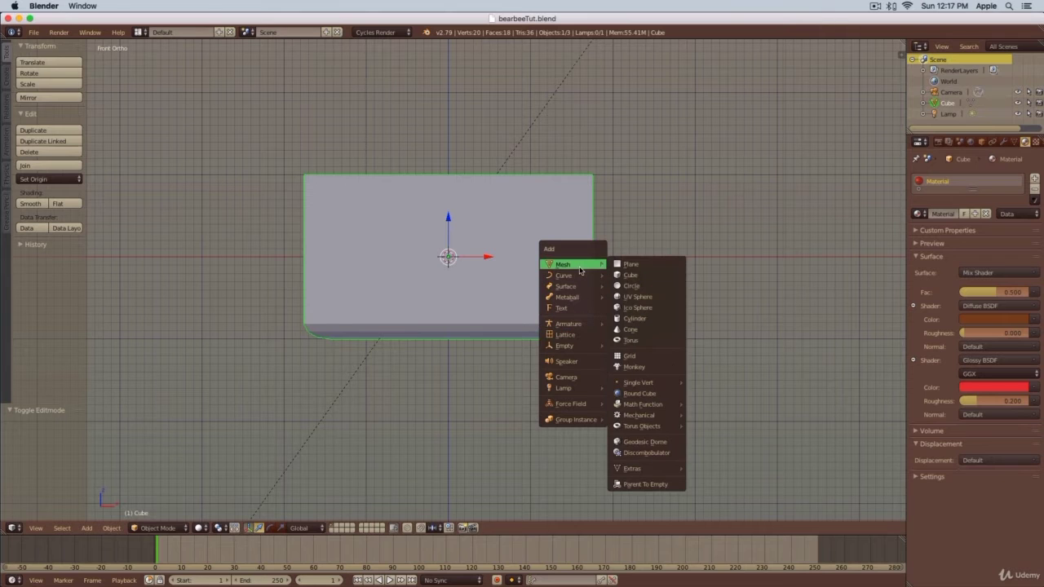
click(642, 299)
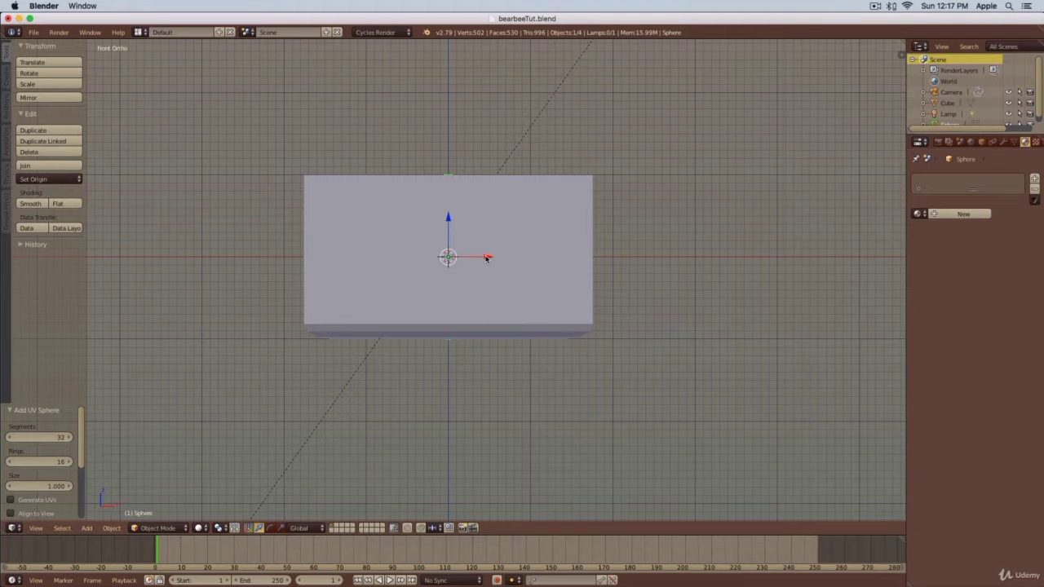
key(g)
key(x)
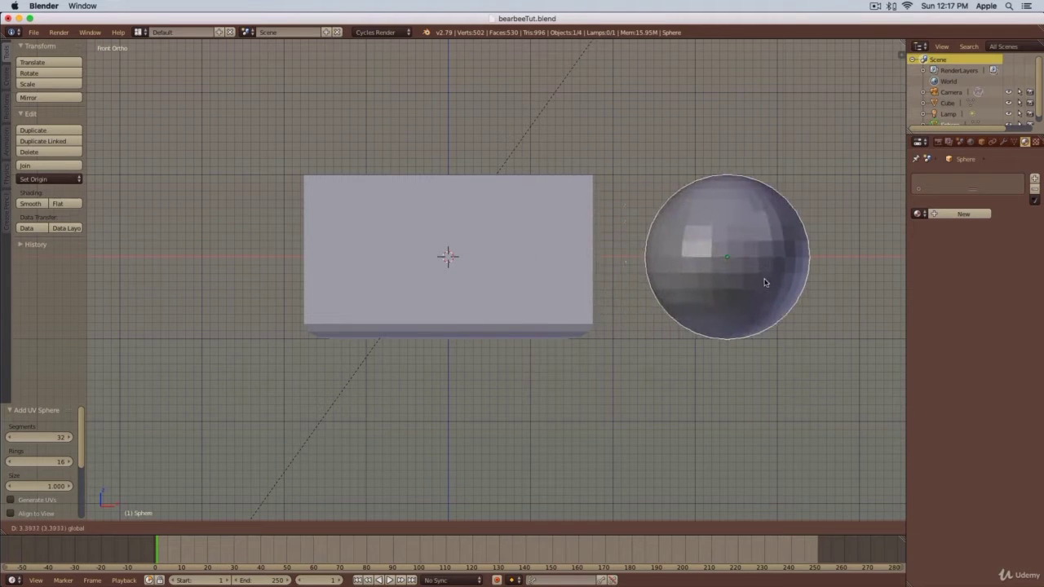
click(758, 282)
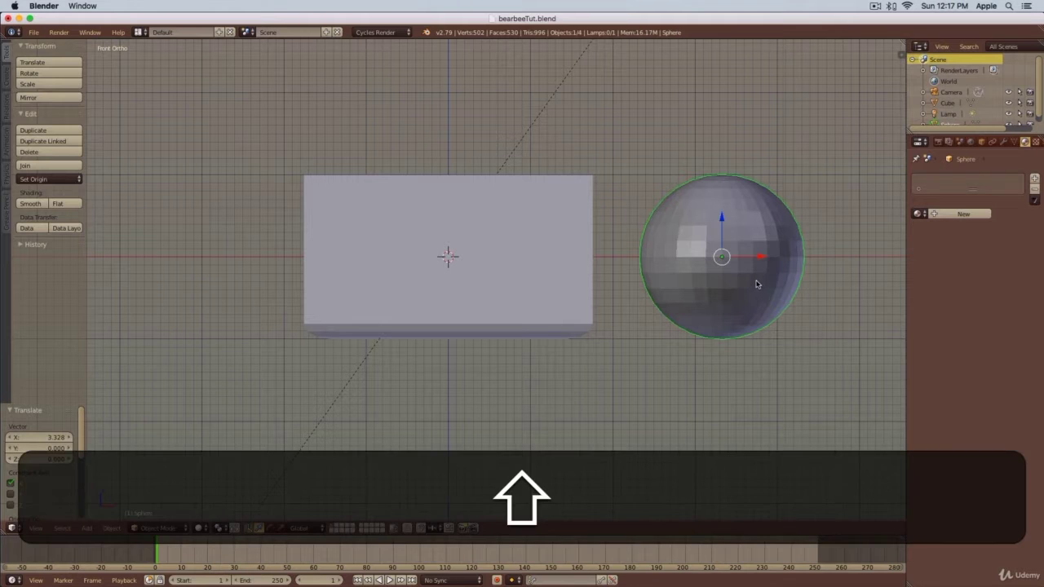
Rotate the sphere 90° in the right side view.
shift+middle_drag(729, 300, 610, 294)
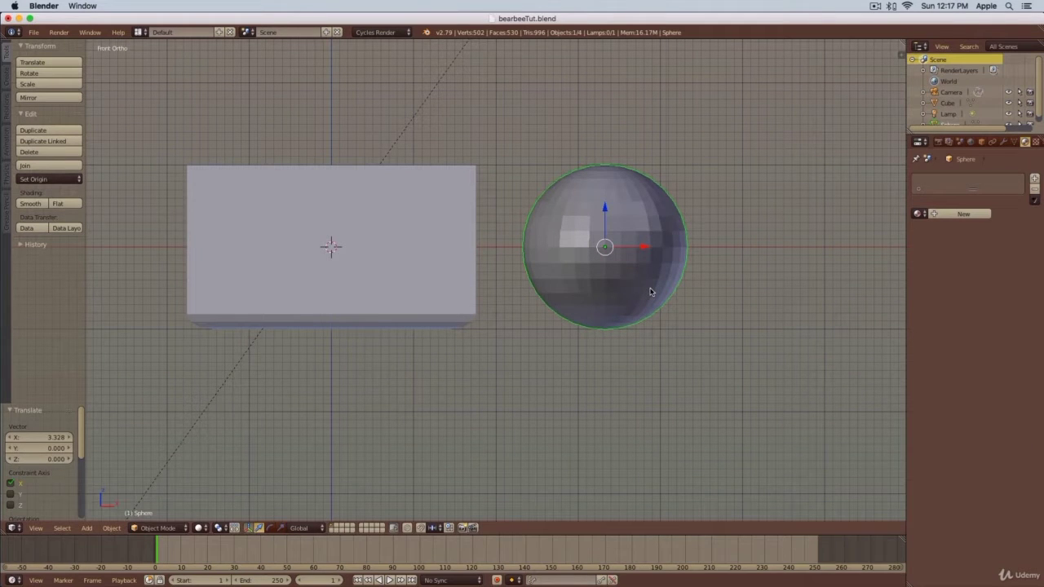
key(3)
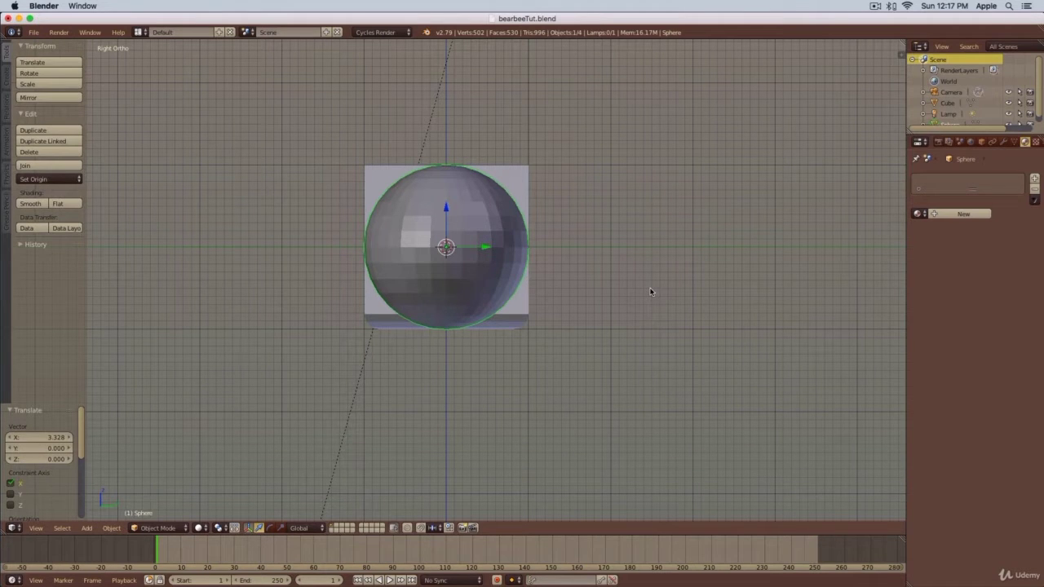
key(r)
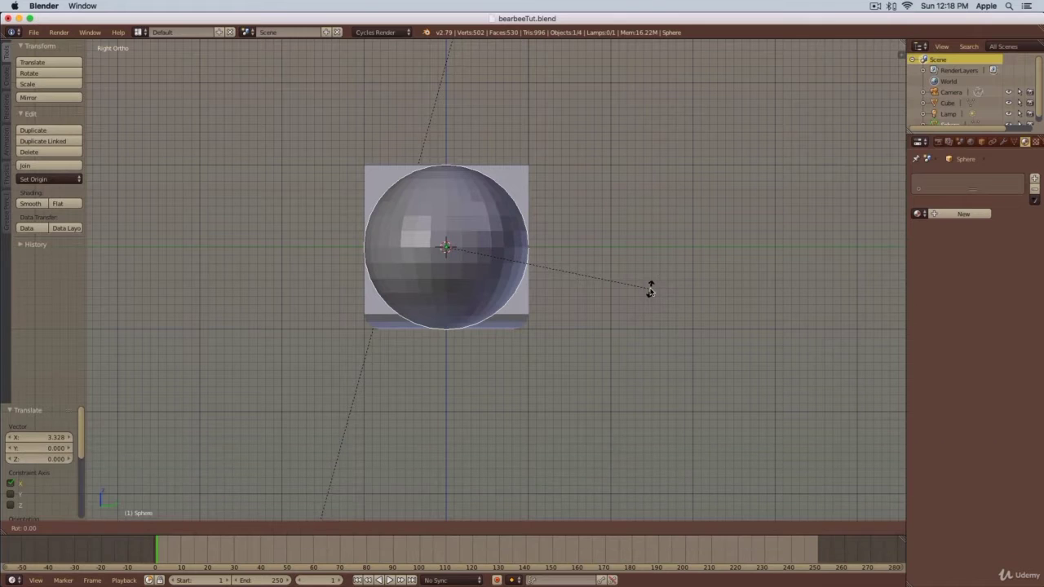
text(90)
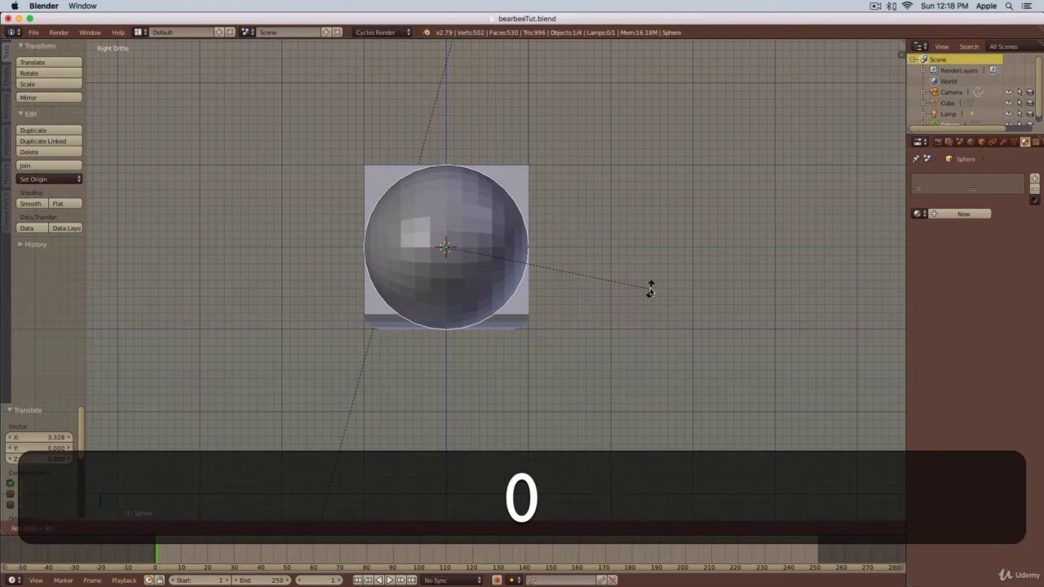
key(Return)
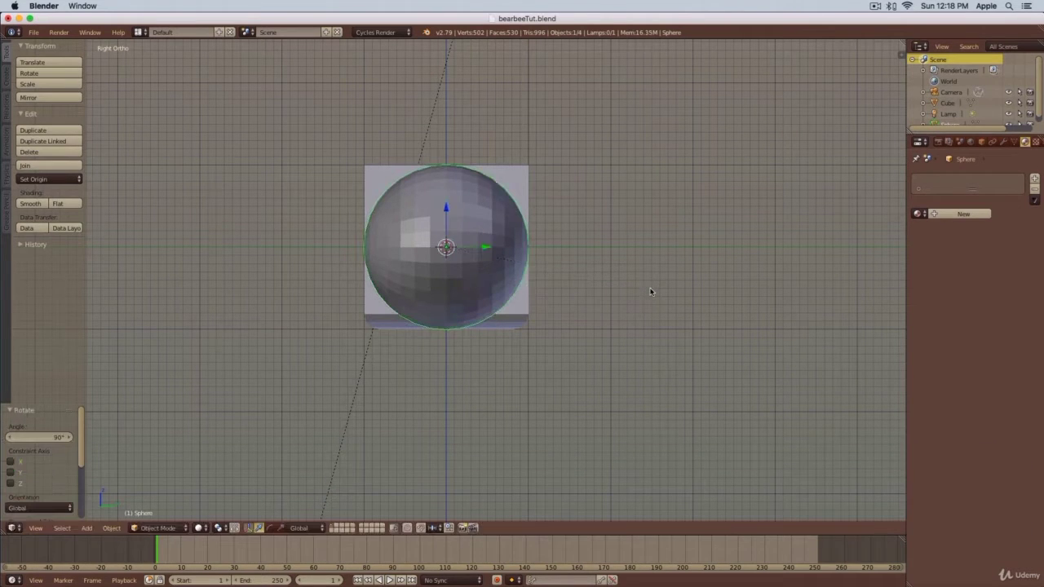
Enter Edit Mode on the sphere and deselect all of its geometry.
middle_drag(445, 302, 606, 235)
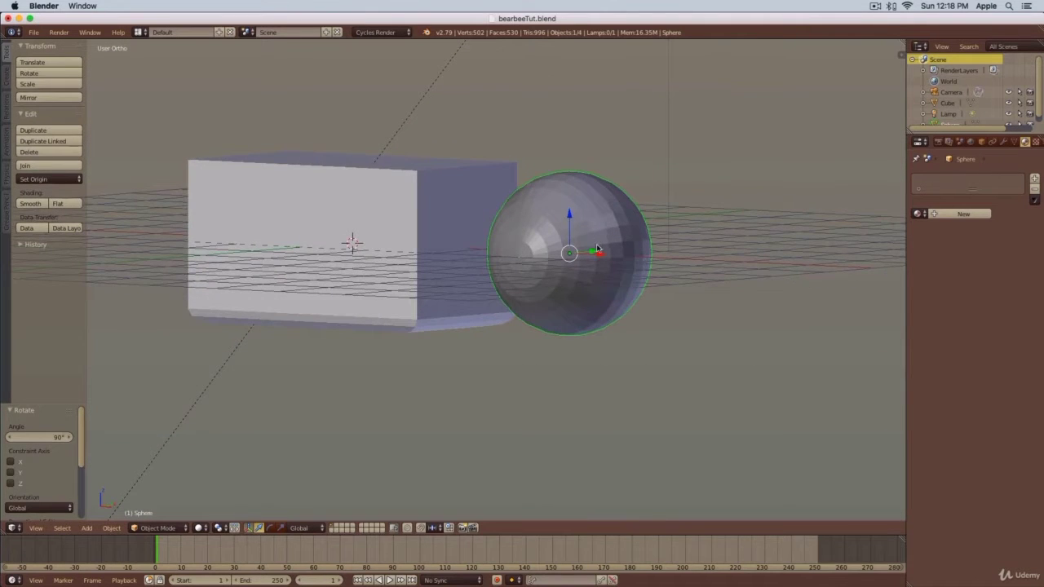
key(Tab)
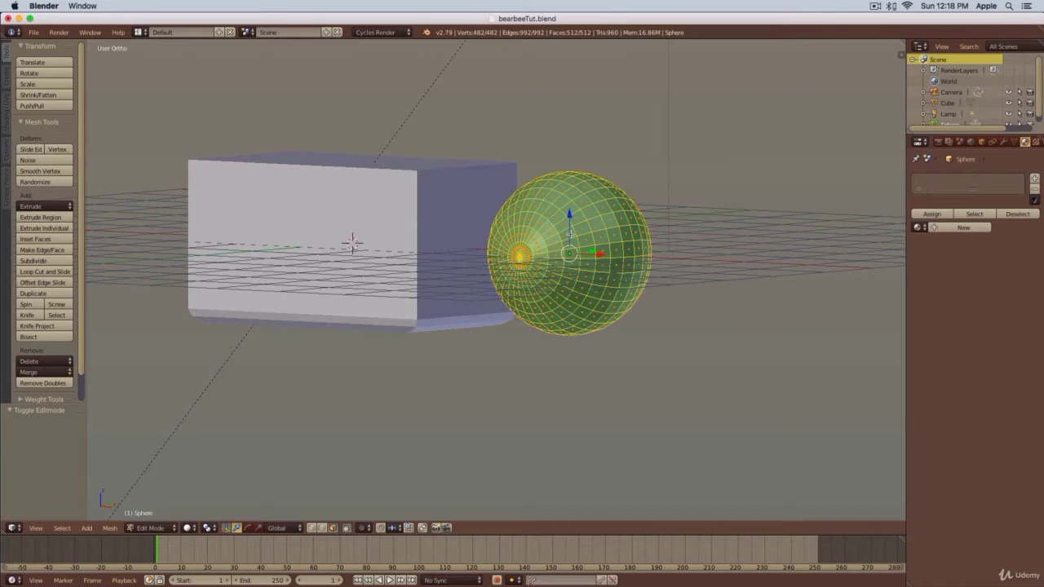
key(a)
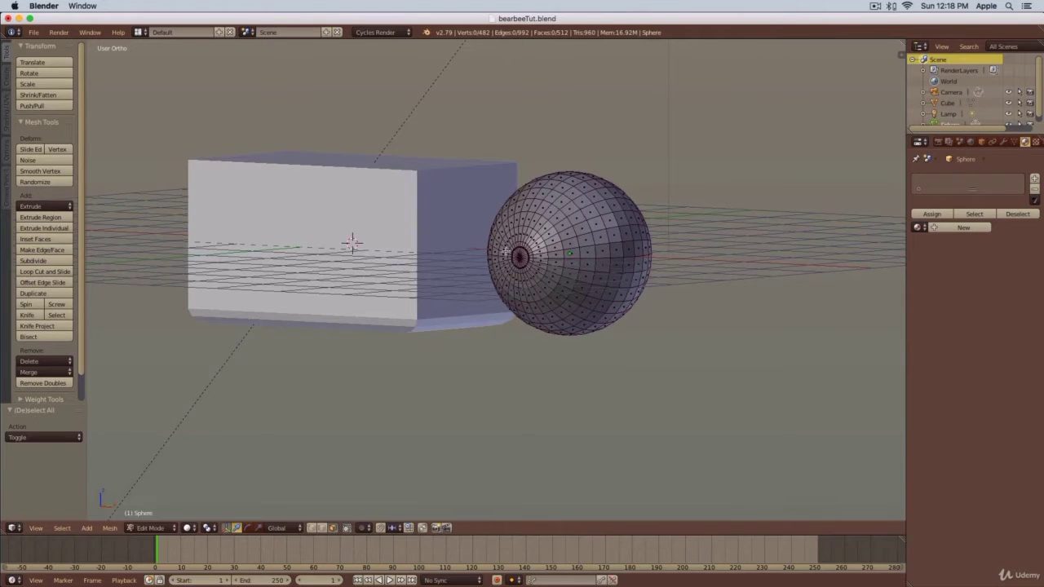